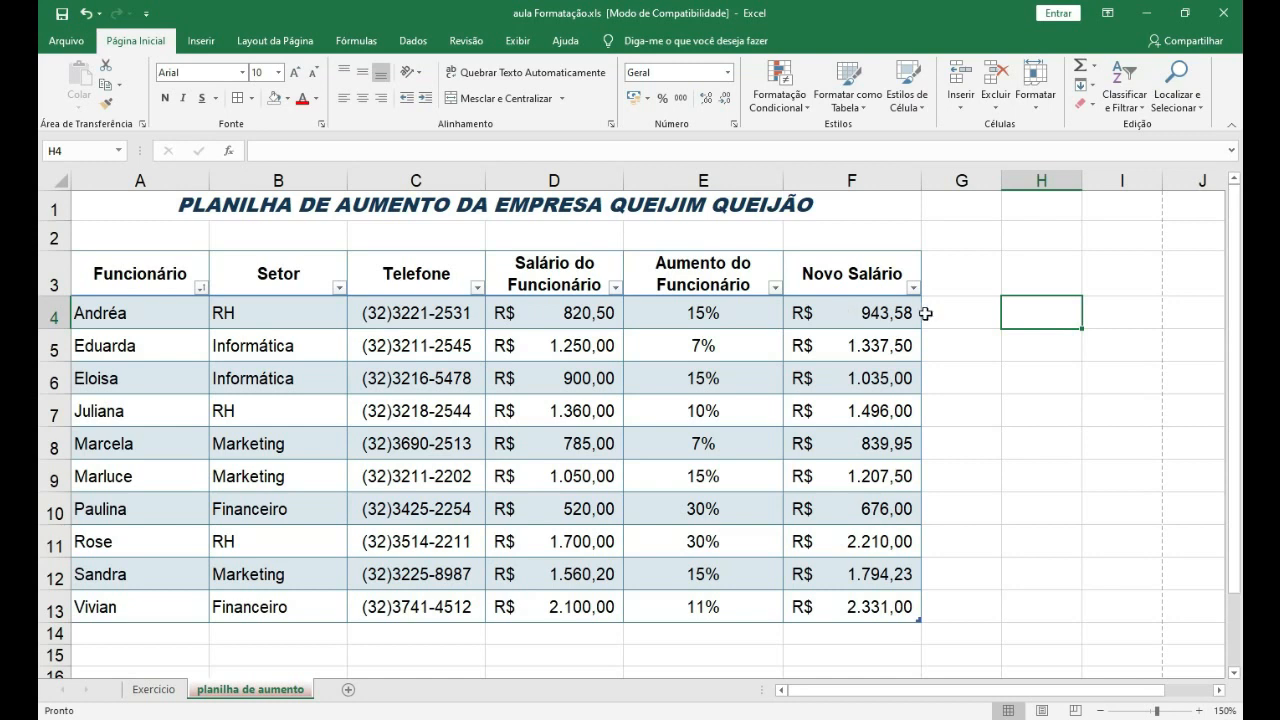
- Examine the formulas behind the Novo Salário values between rows 4 and 11
left_click(866, 313)
left_click(875, 345)
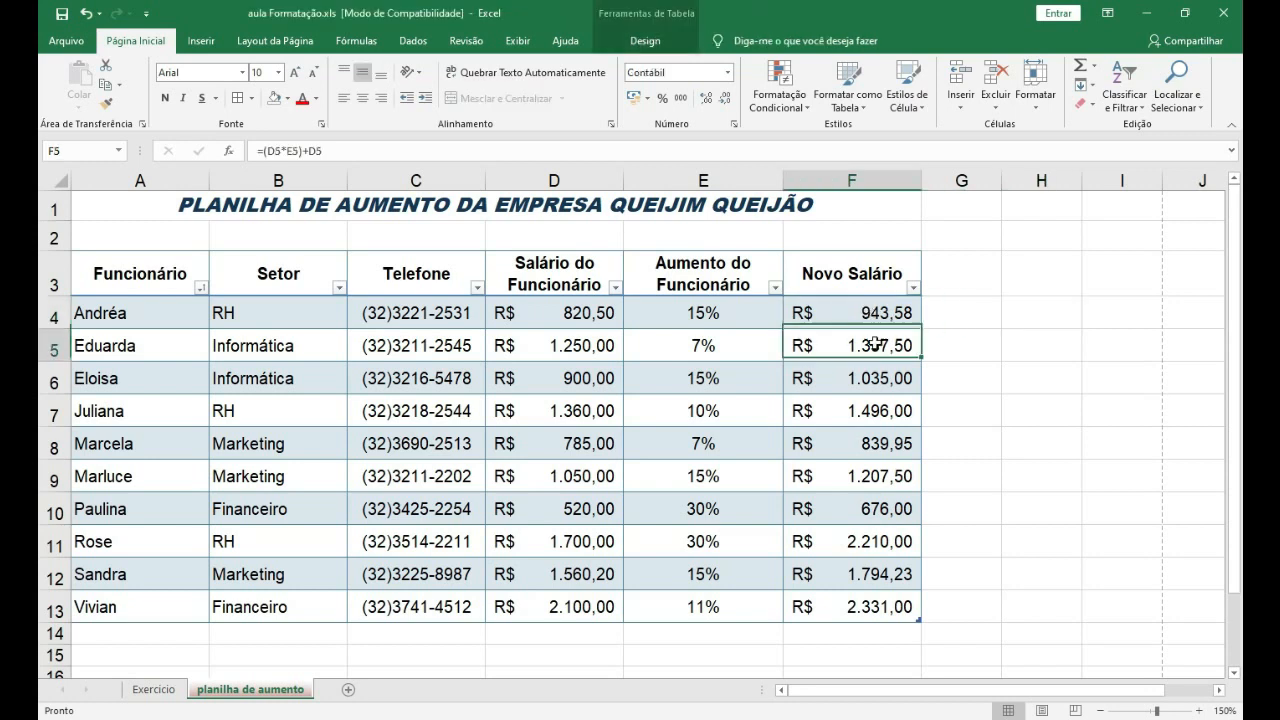
left_click(873, 378)
left_click(873, 410)
left_click(874, 443)
left_click(876, 479)
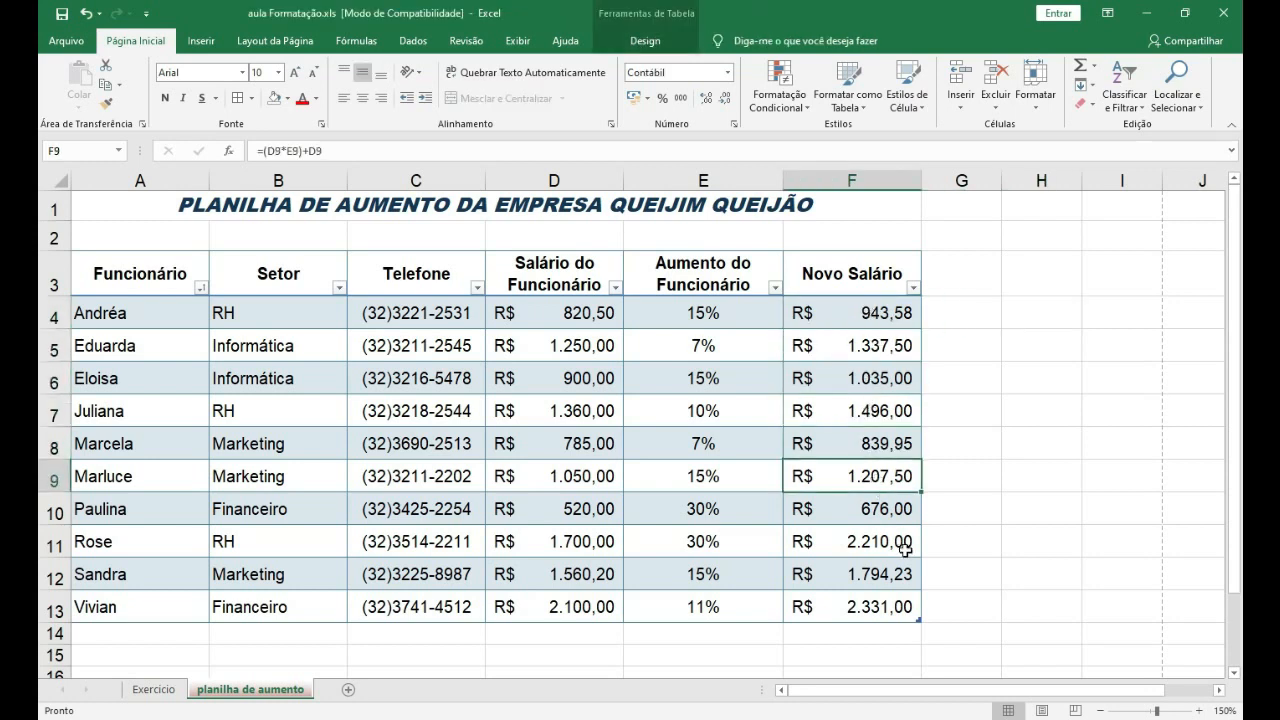
left_click(872, 541)
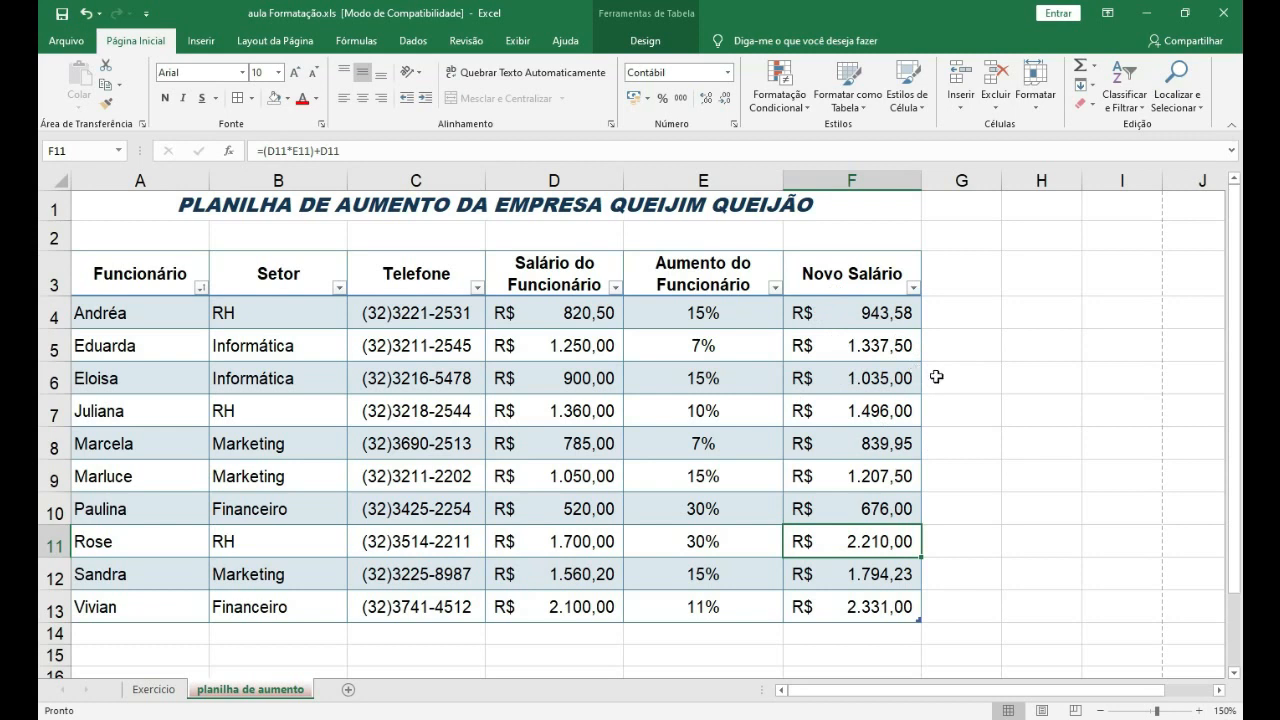
- Start a greater-than conditional formatting rule on the Novo Salário values F4:F13 with 1500 as the threshold
left_click_drag(862, 311, 852, 607)
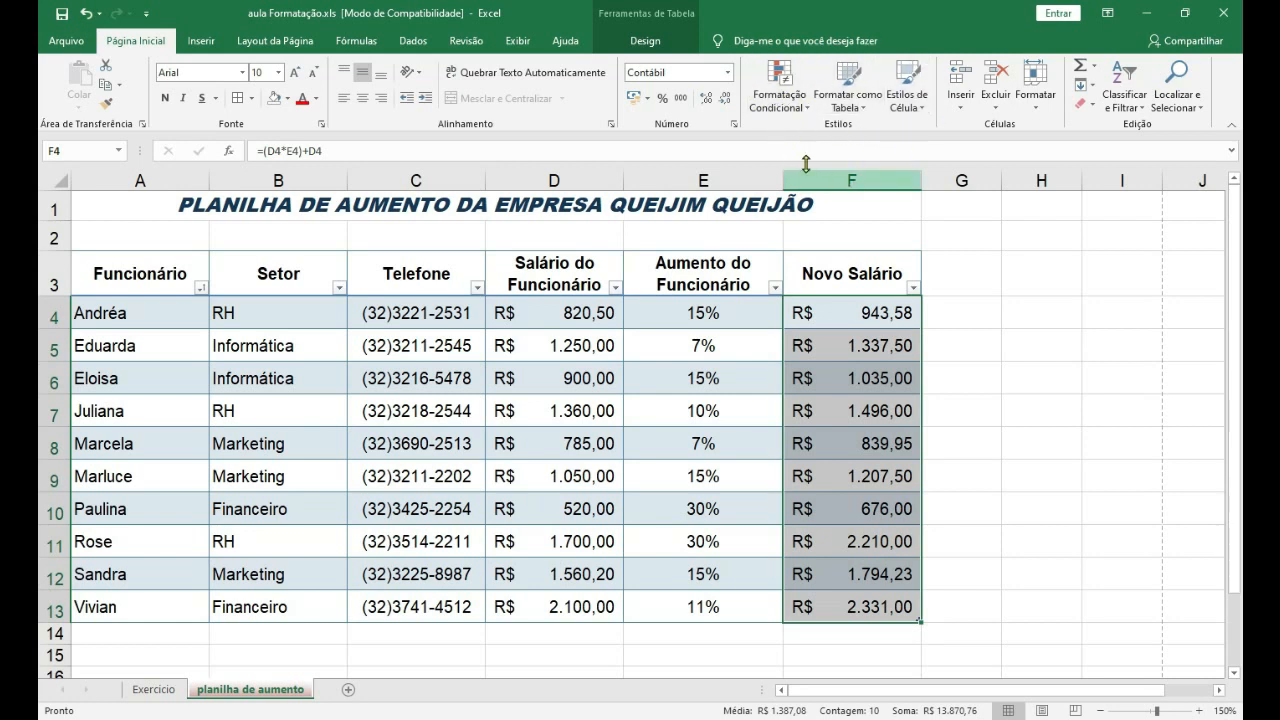
left_click(784, 91)
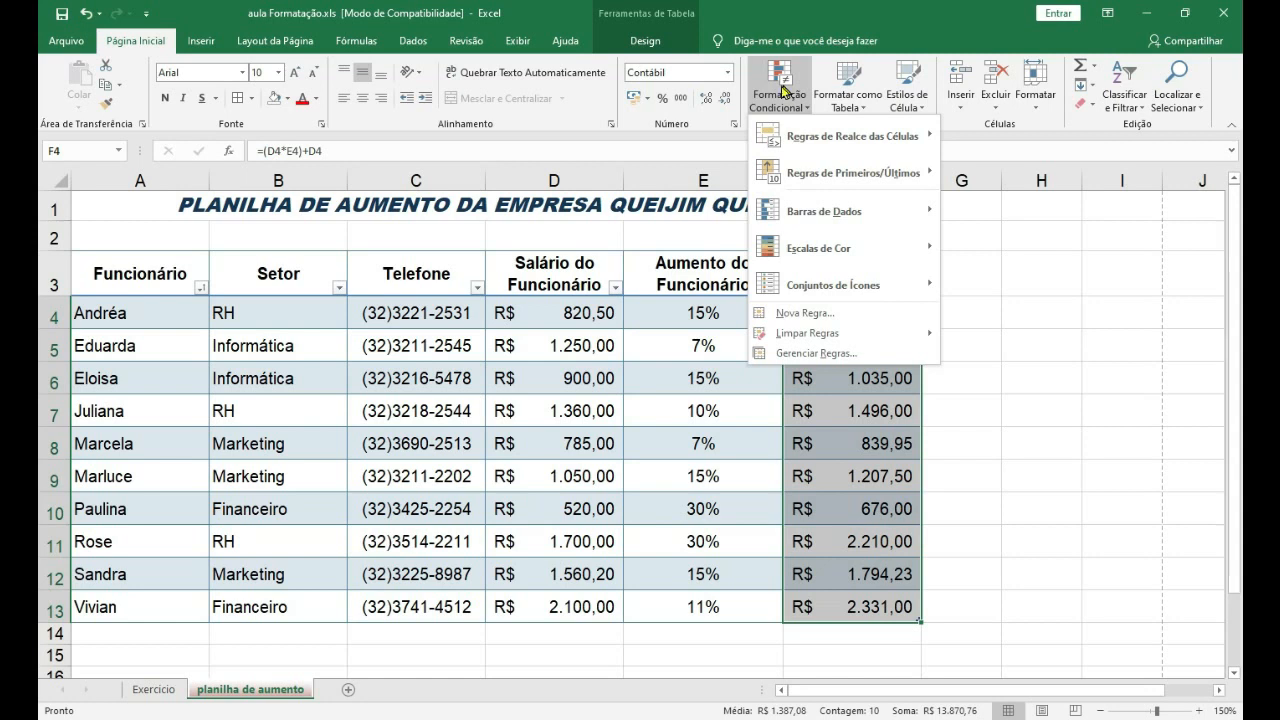
mouse_move(828, 148)
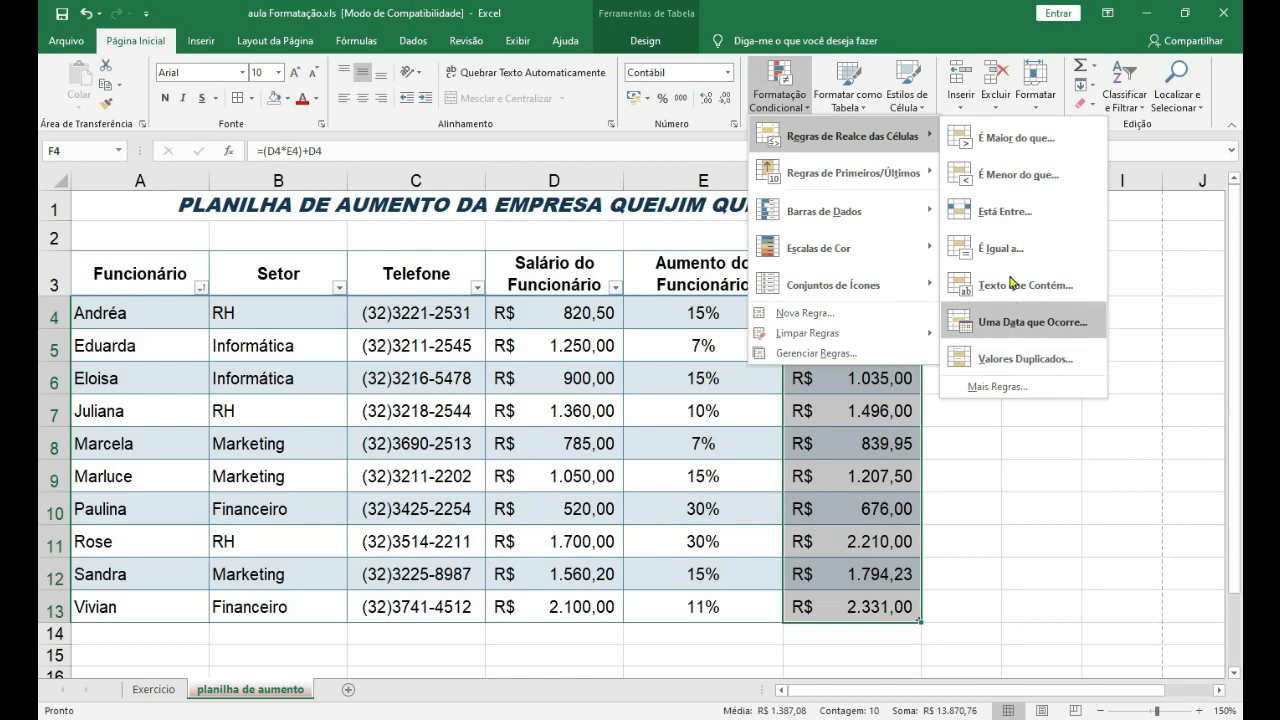
left_click(1011, 146)
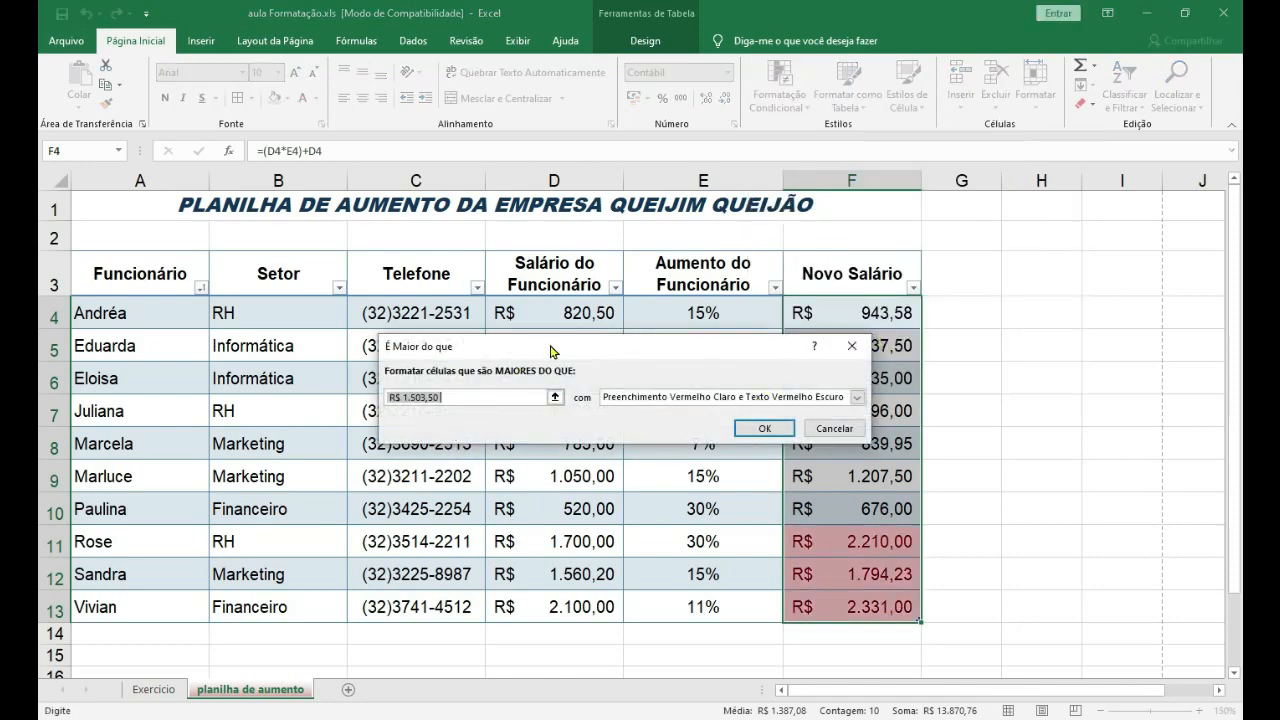
left_click_drag(554, 352, 693, 215)
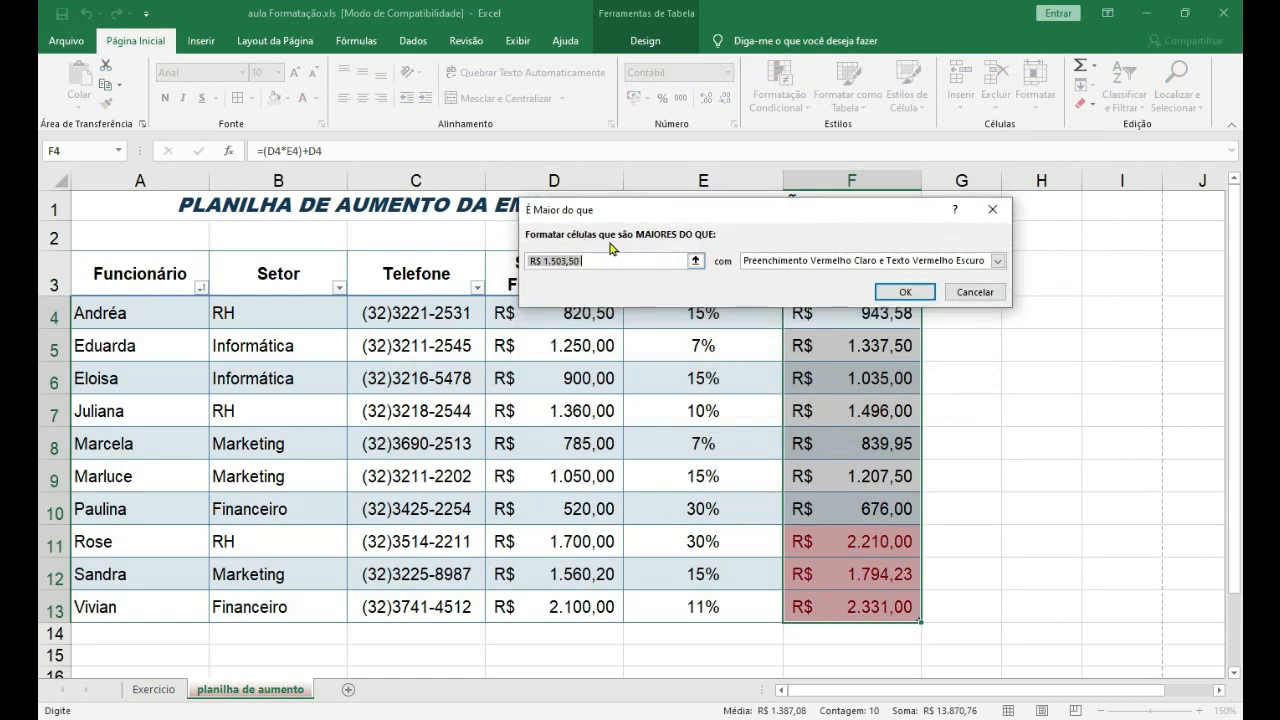
left_click_drag(593, 260, 407, 226)
type("1500")
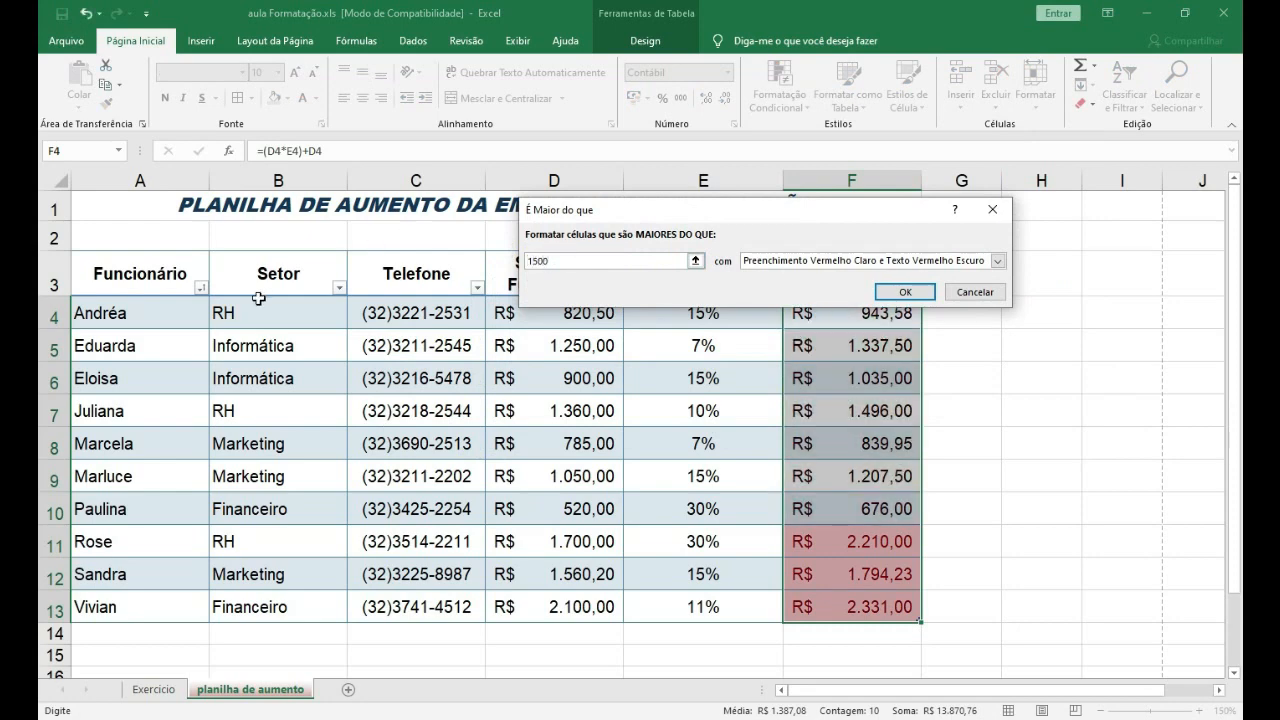
left_click_drag(692, 214, 649, 162)
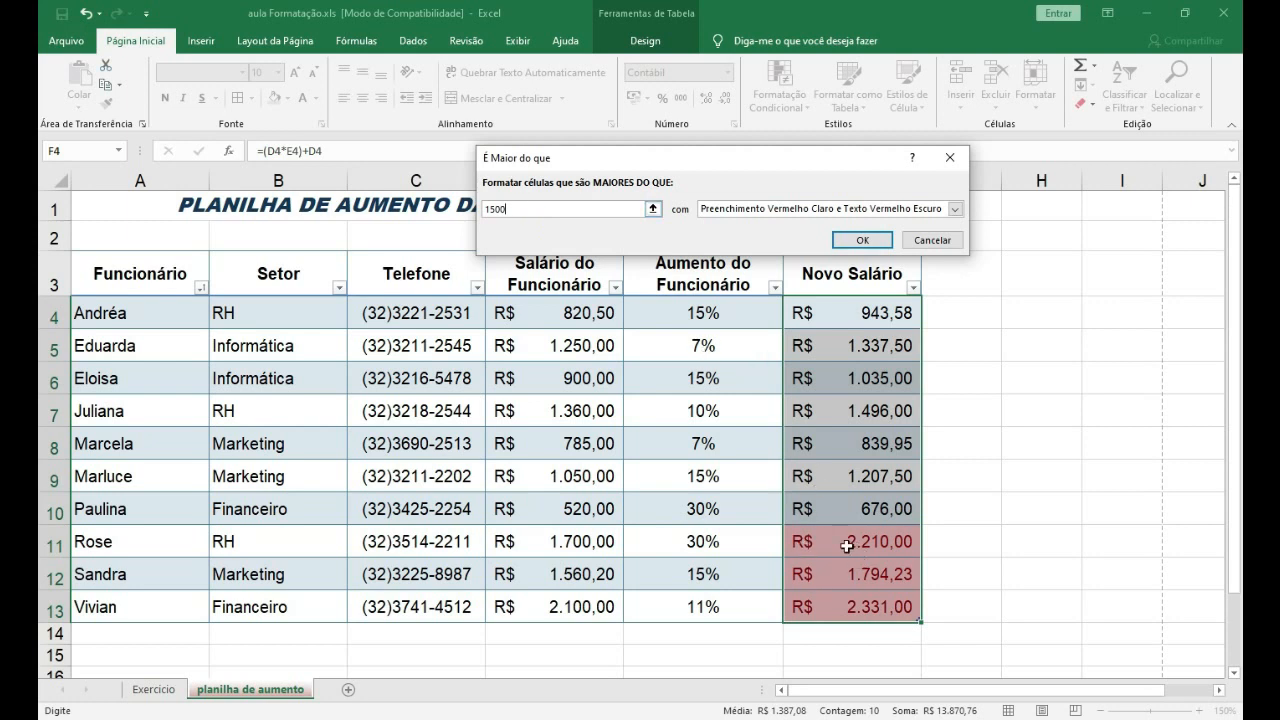
- Preview the Texto Vermelho format, then switch the rule to a custom format with italic font style
left_click(955, 209)
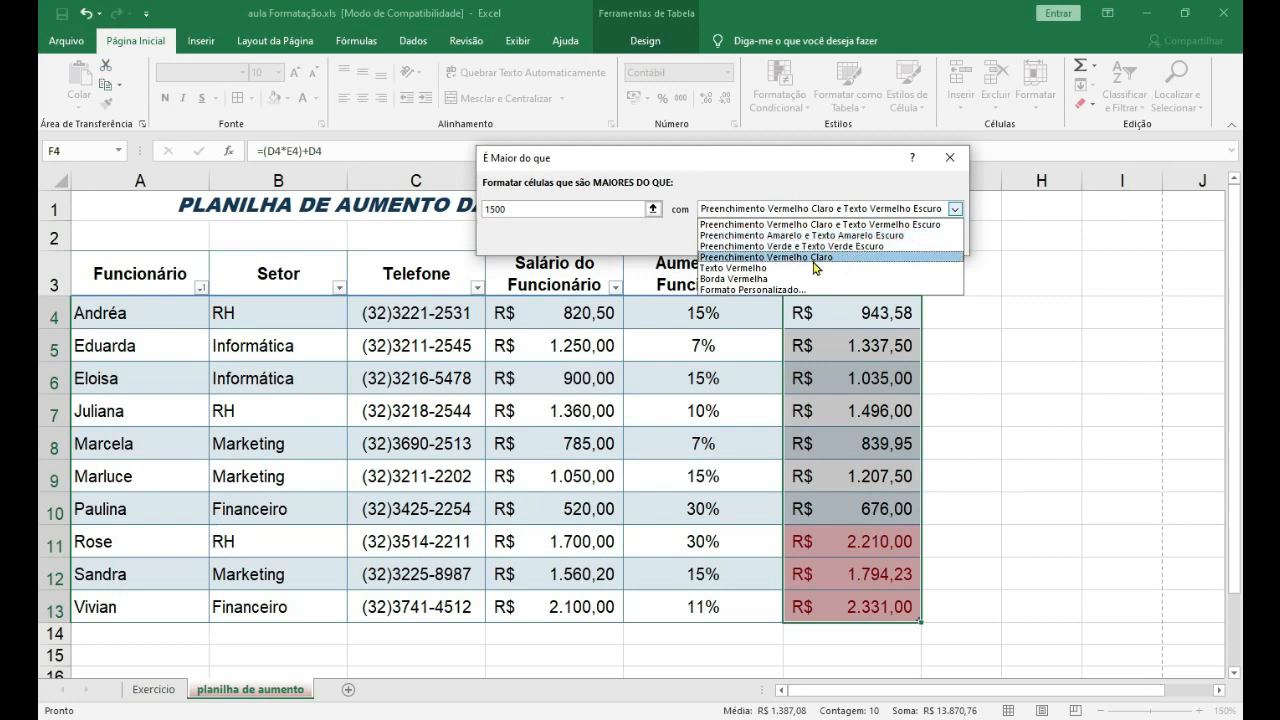
left_click(755, 270)
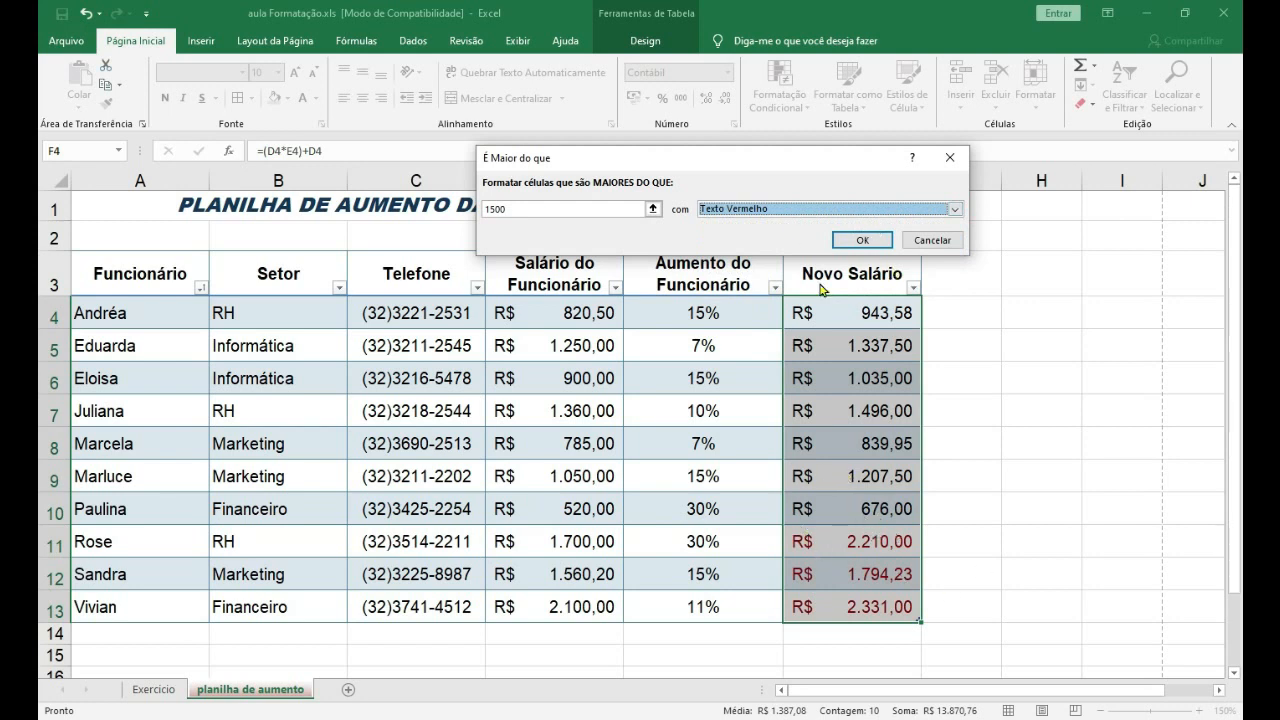
left_click(956, 210)
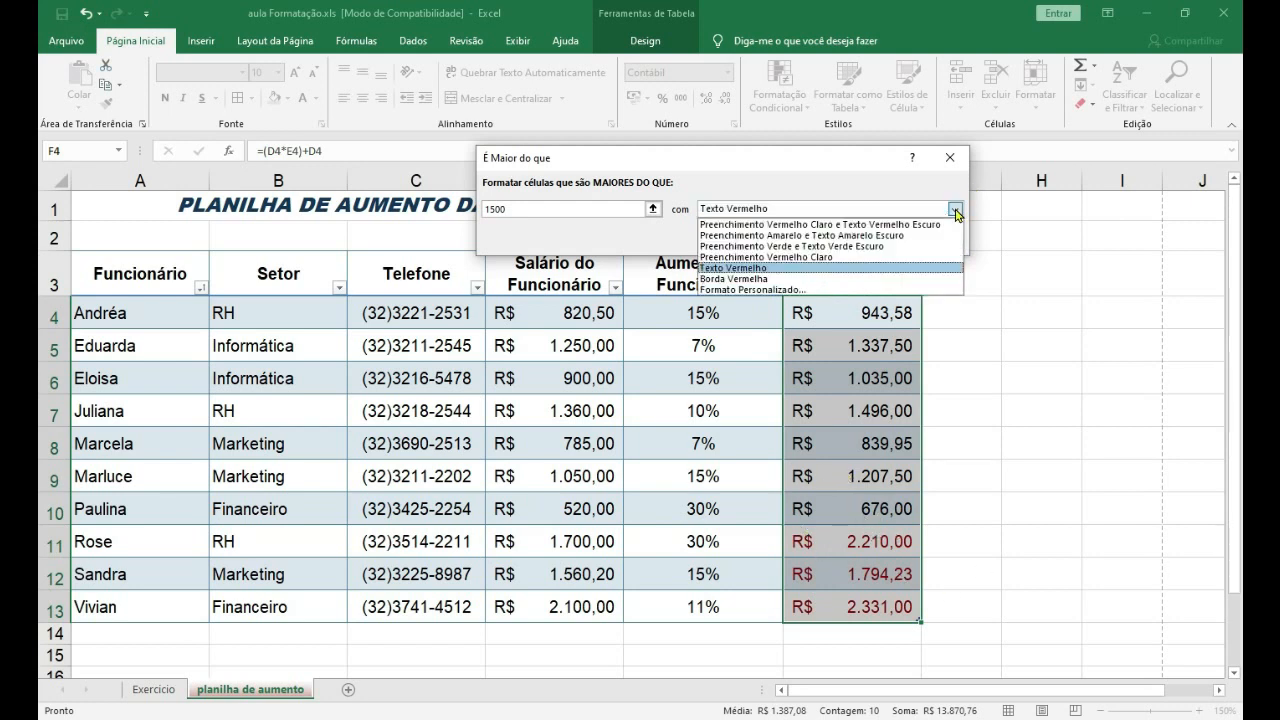
left_click(773, 291)
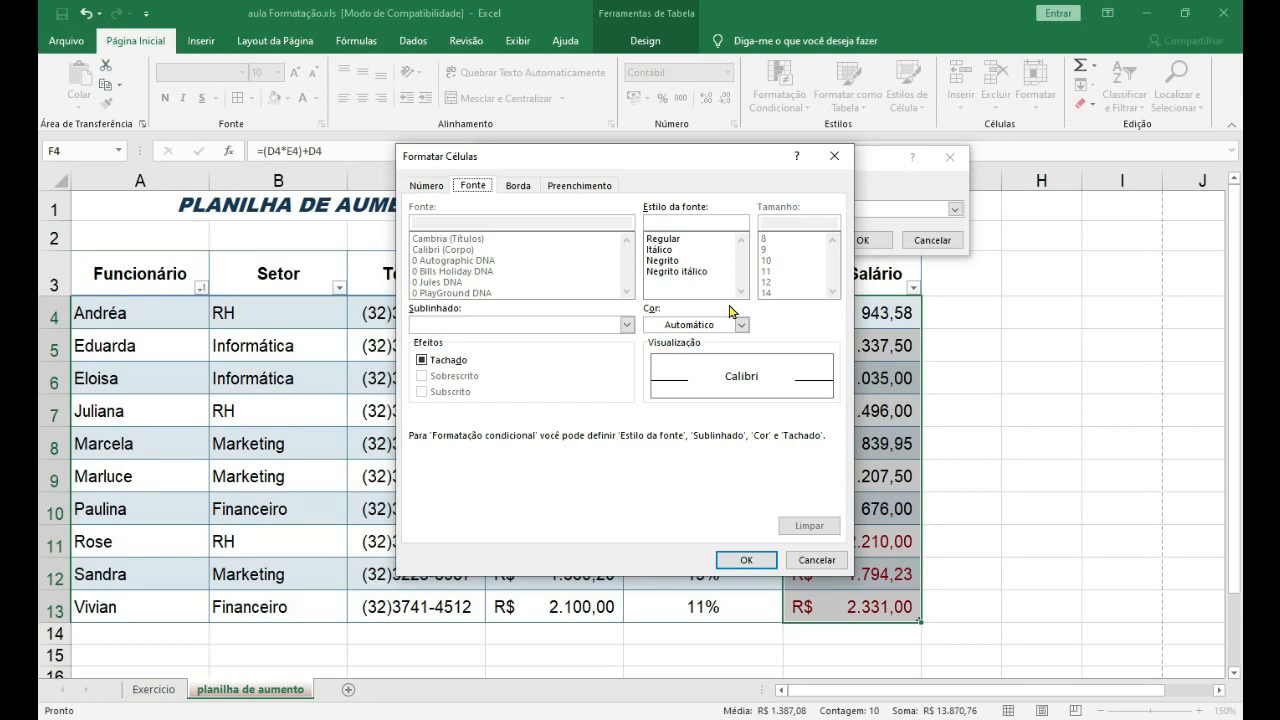
left_click(668, 262)
left_click(662, 250)
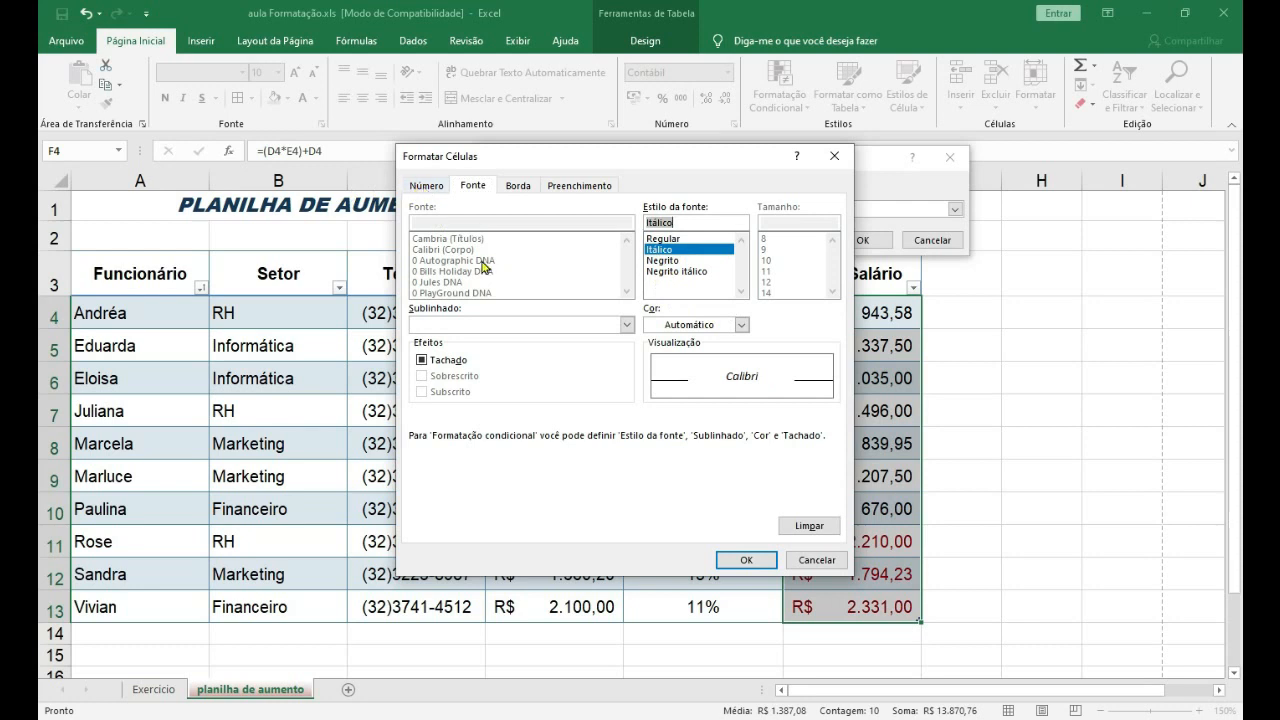
- Add a light orange background fill to the custom format and apply the greater-than rule
left_click(512, 188)
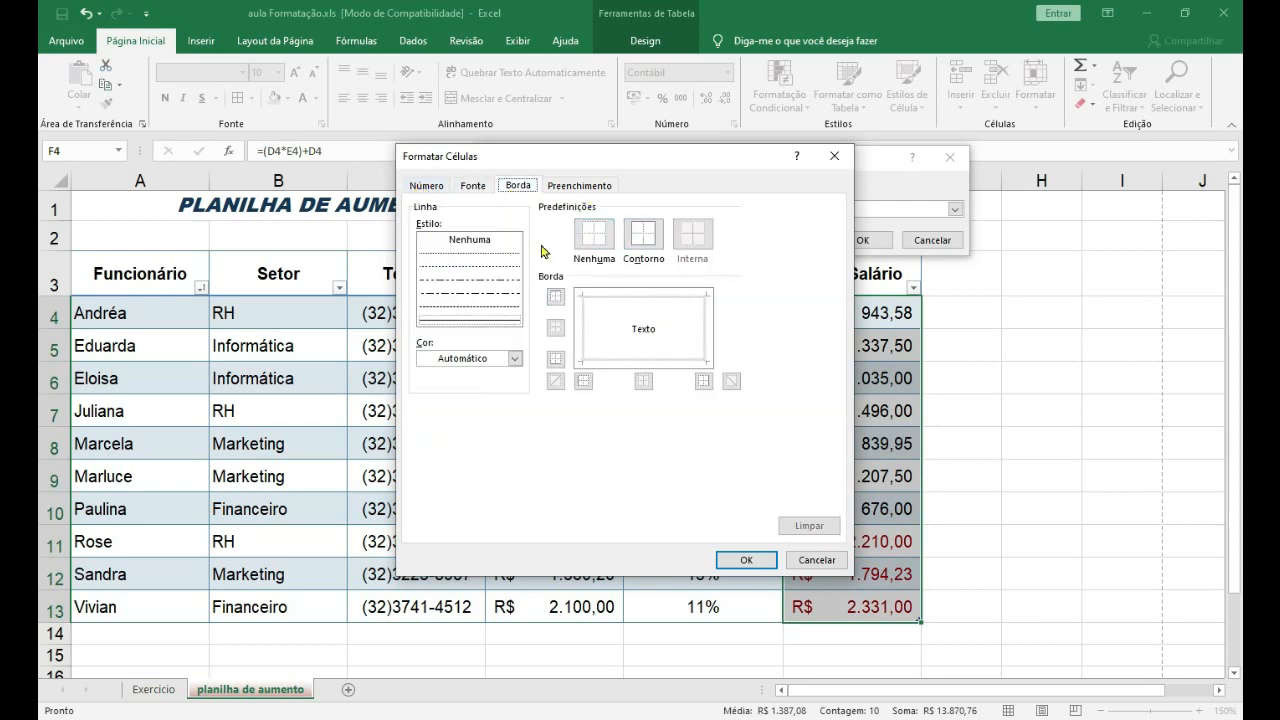
left_click(578, 188)
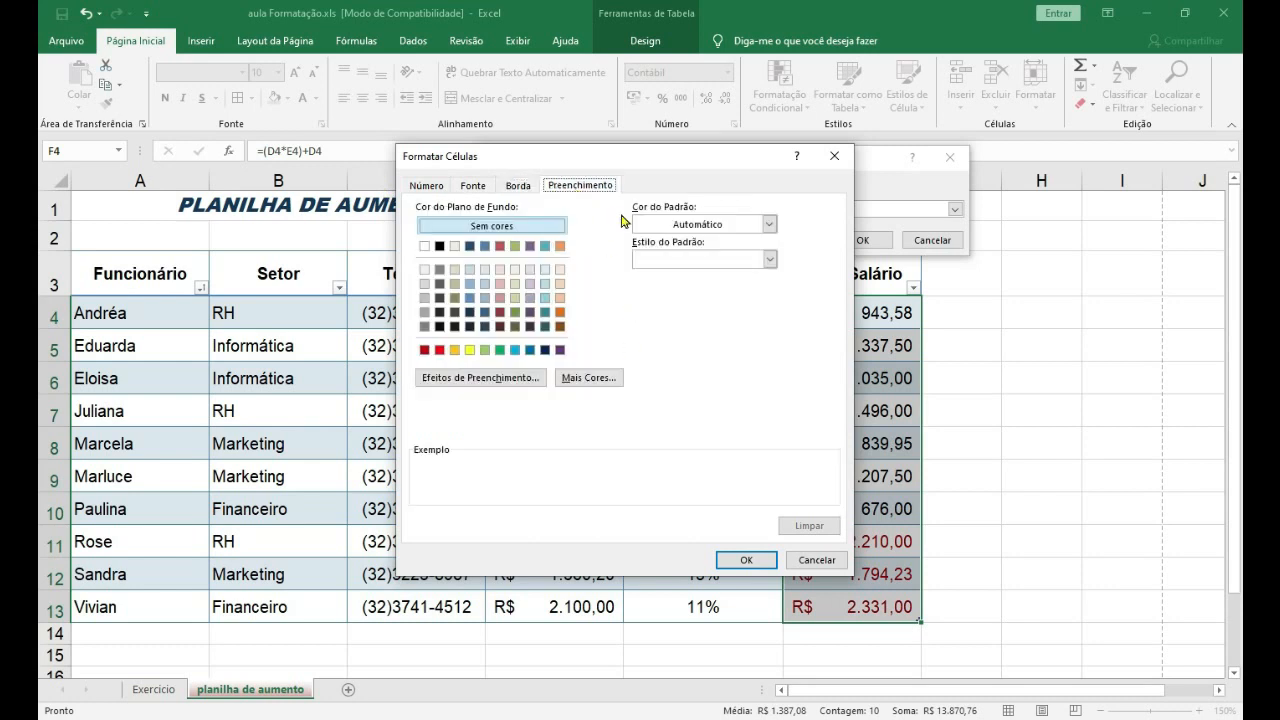
left_click(476, 188)
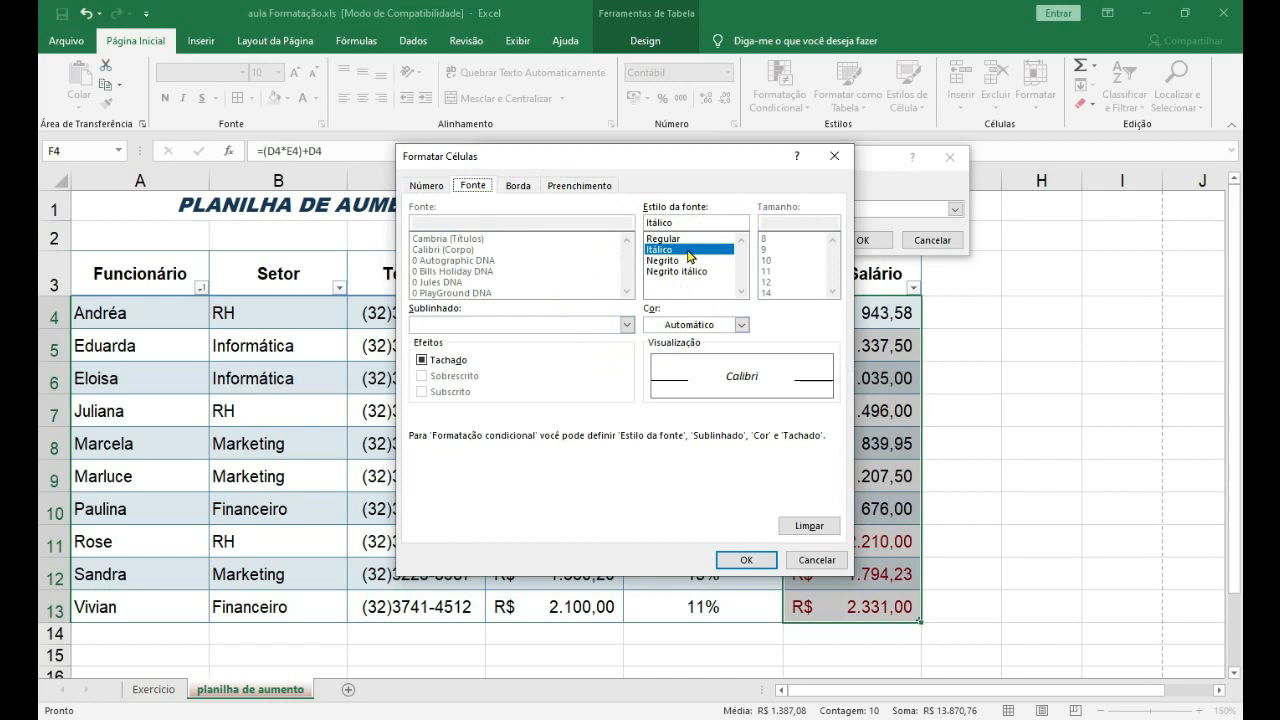
left_click(582, 188)
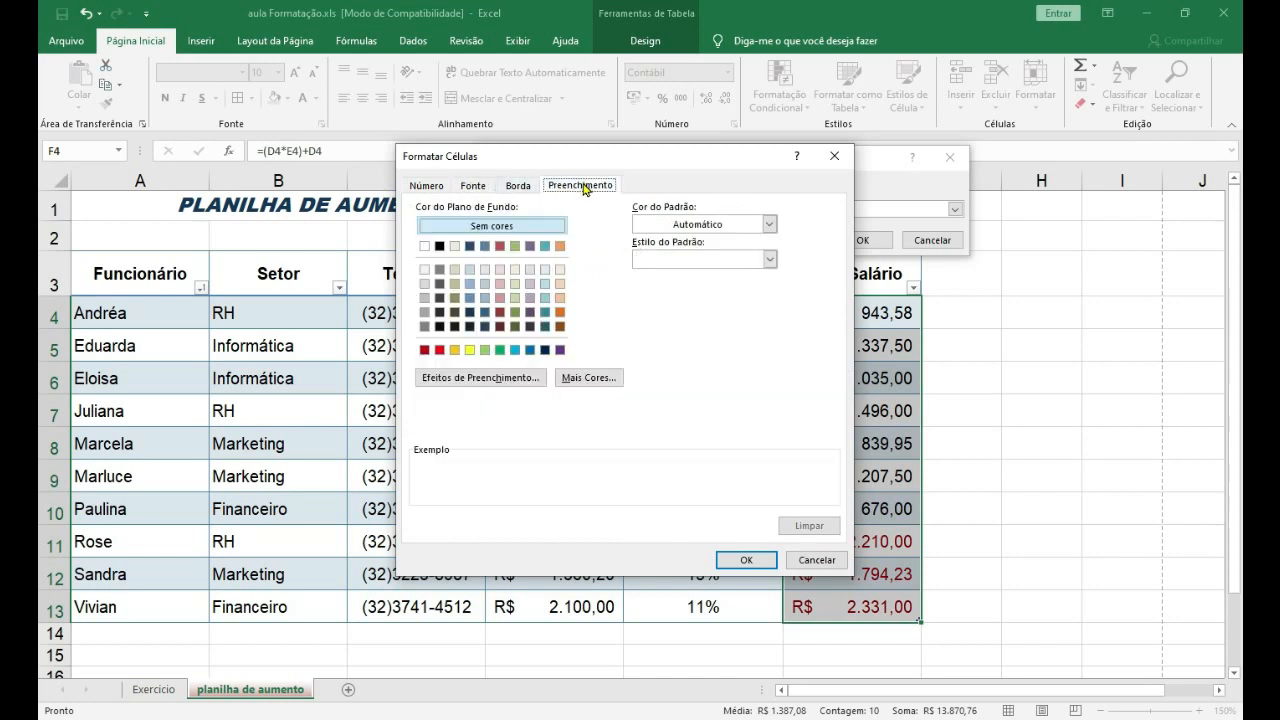
left_click(559, 284)
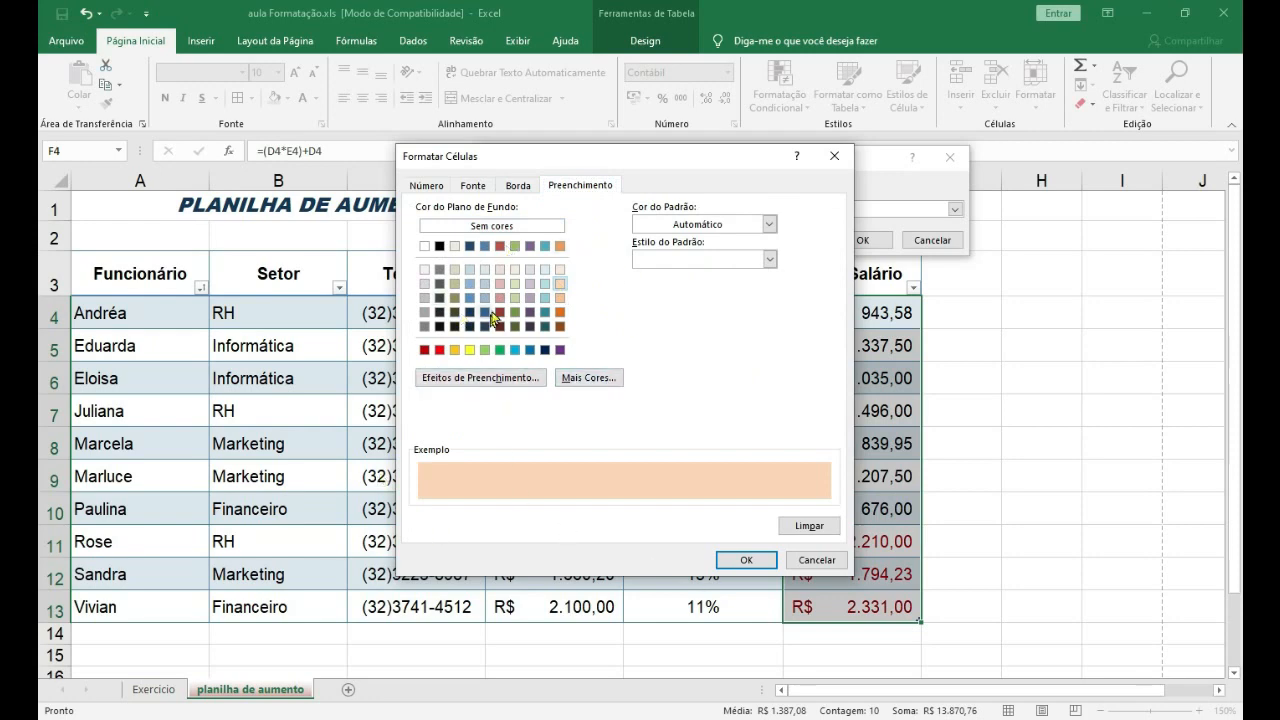
left_click(748, 562)
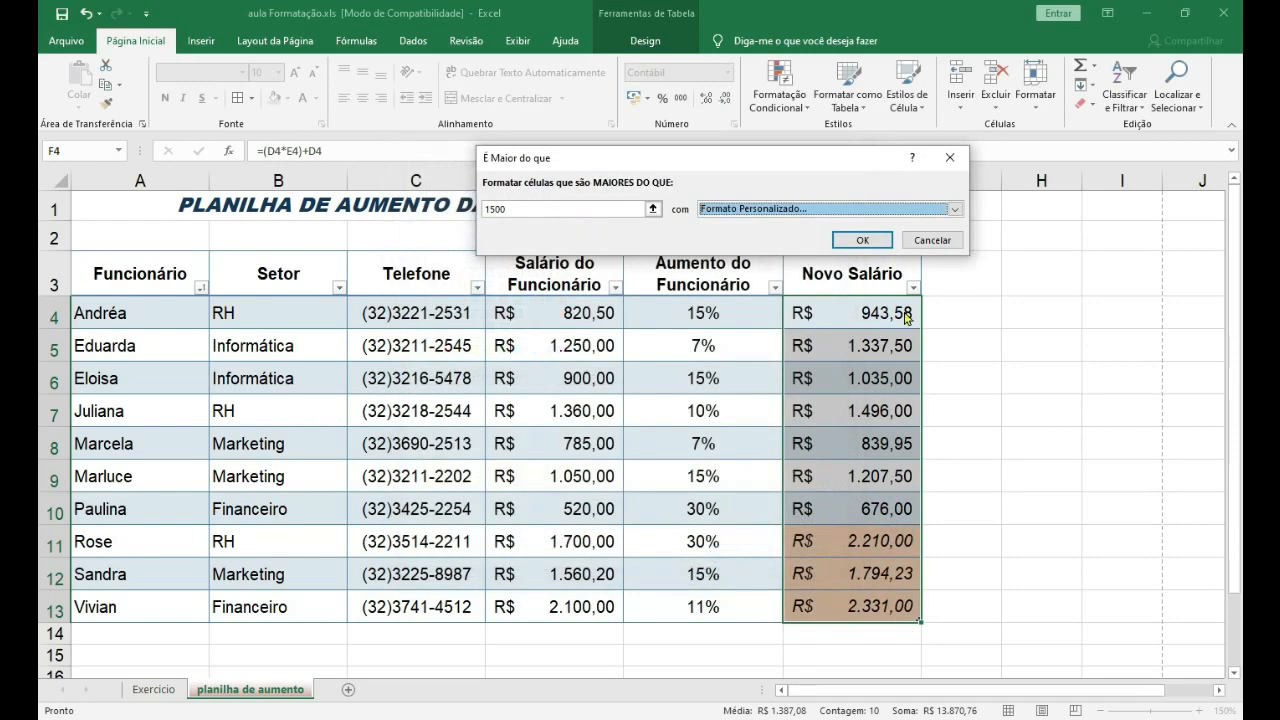
left_click(861, 241)
left_click(1048, 546)
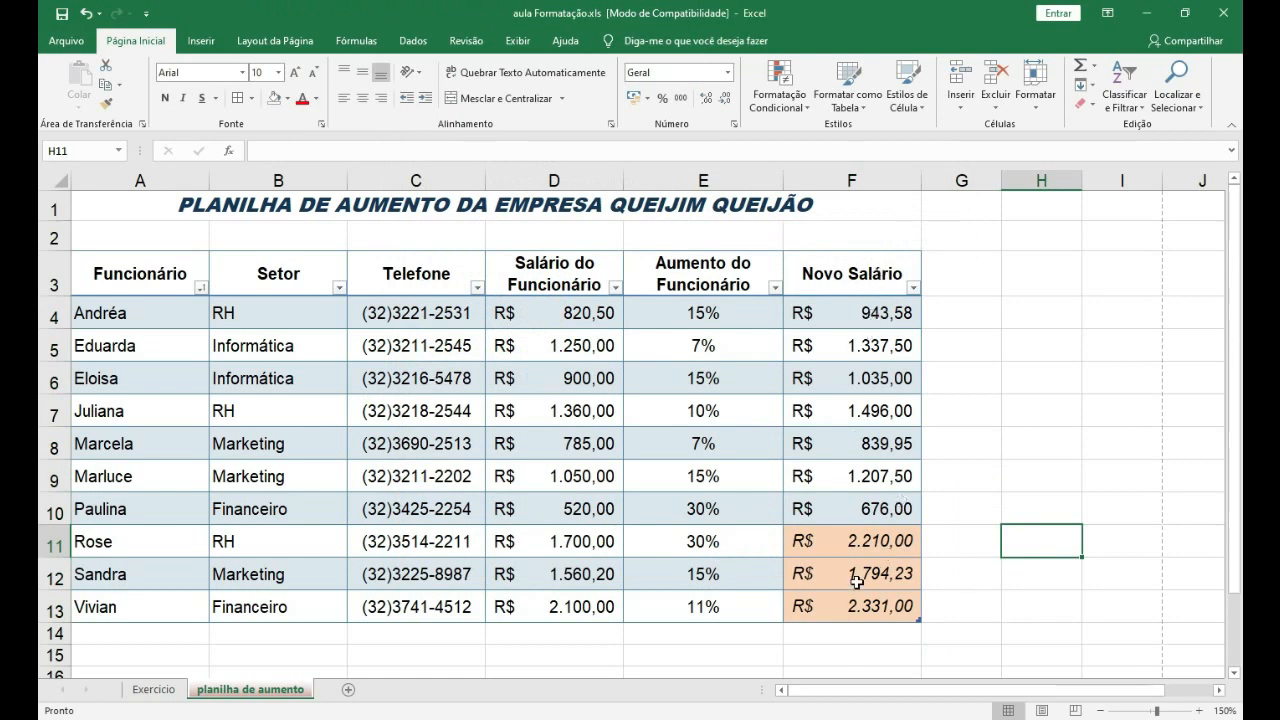
- Enter 2000 as the new salary in cell F6 to test the greater-than rule
left_click_drag(858, 608, 900, 313)
left_click(1010, 452)
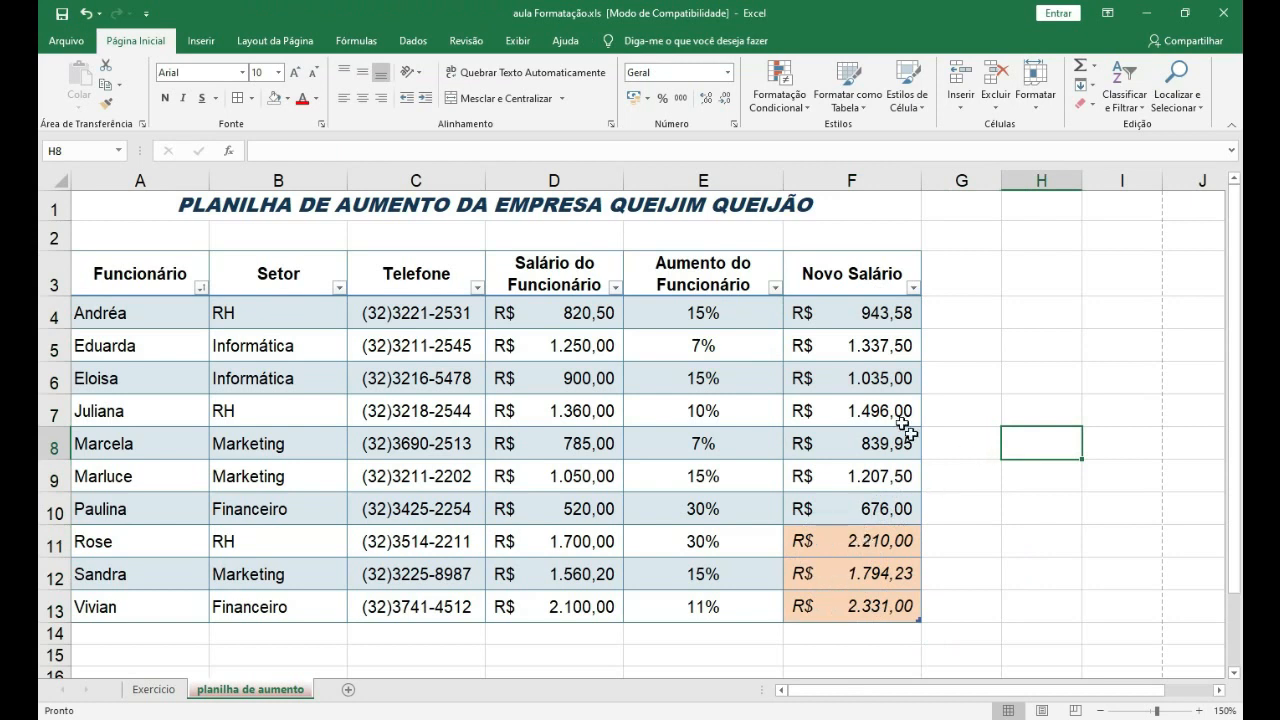
left_click(862, 379)
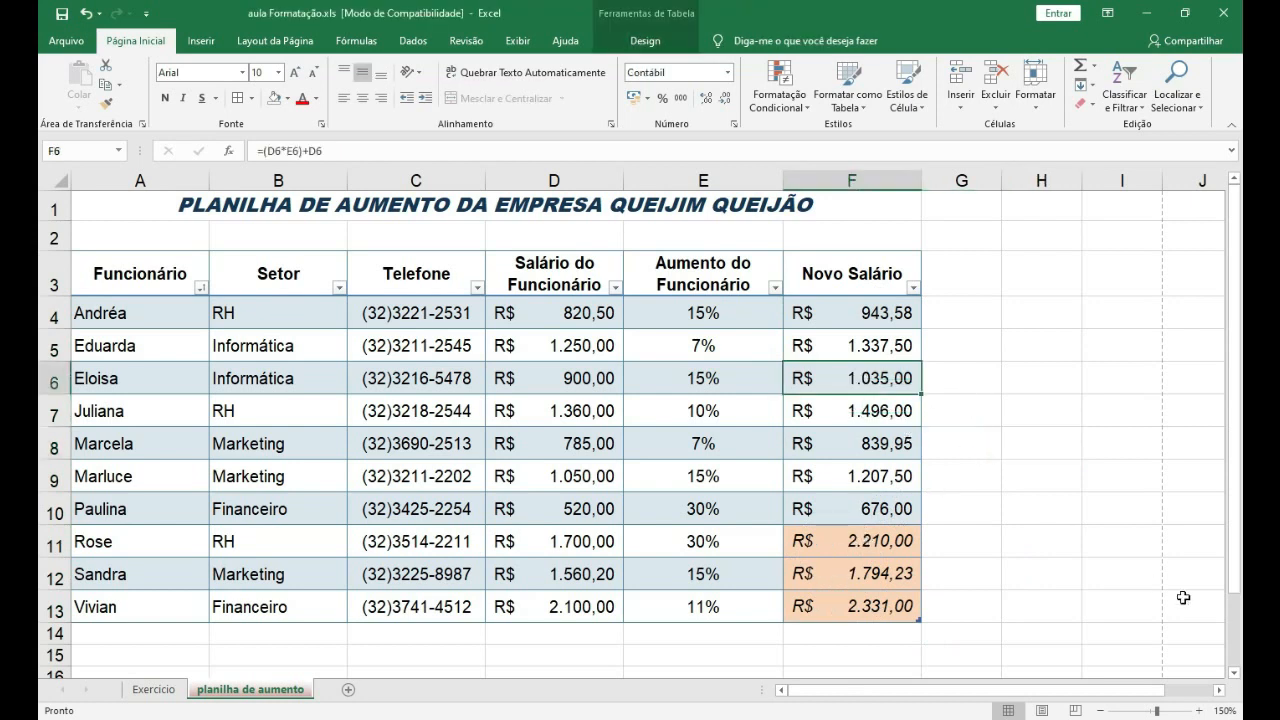
type("2000")
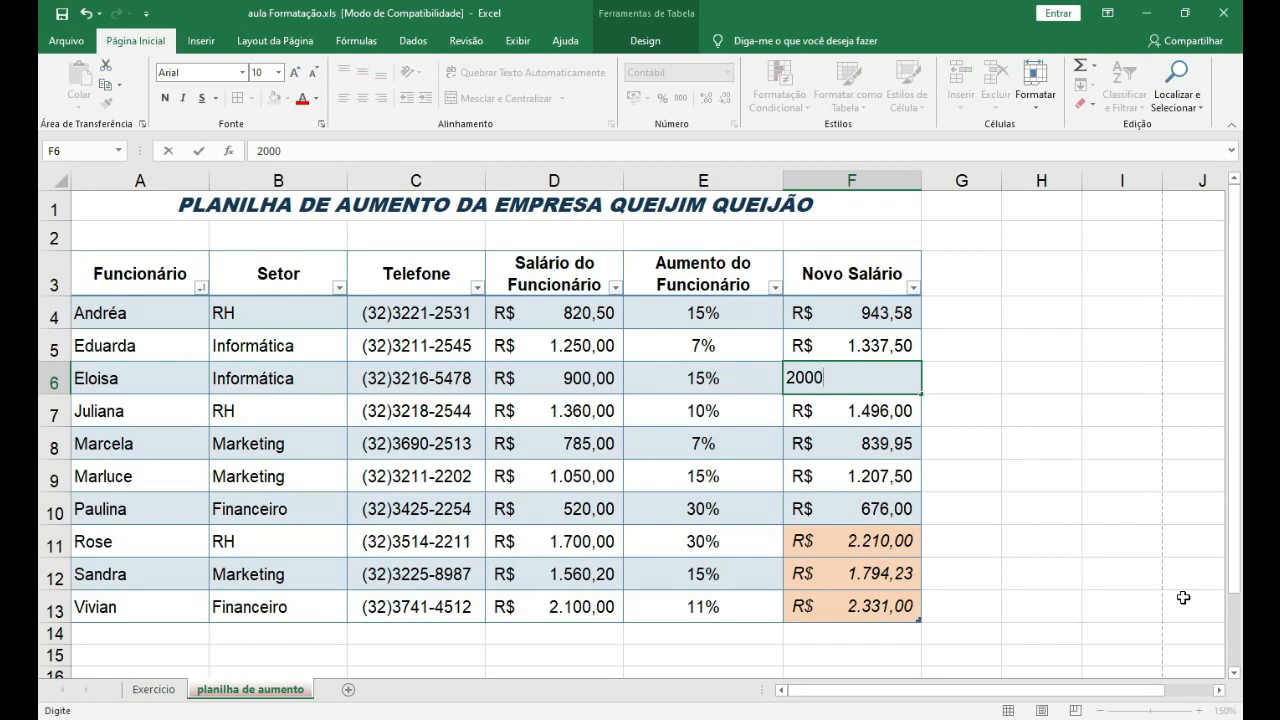
key("Return")
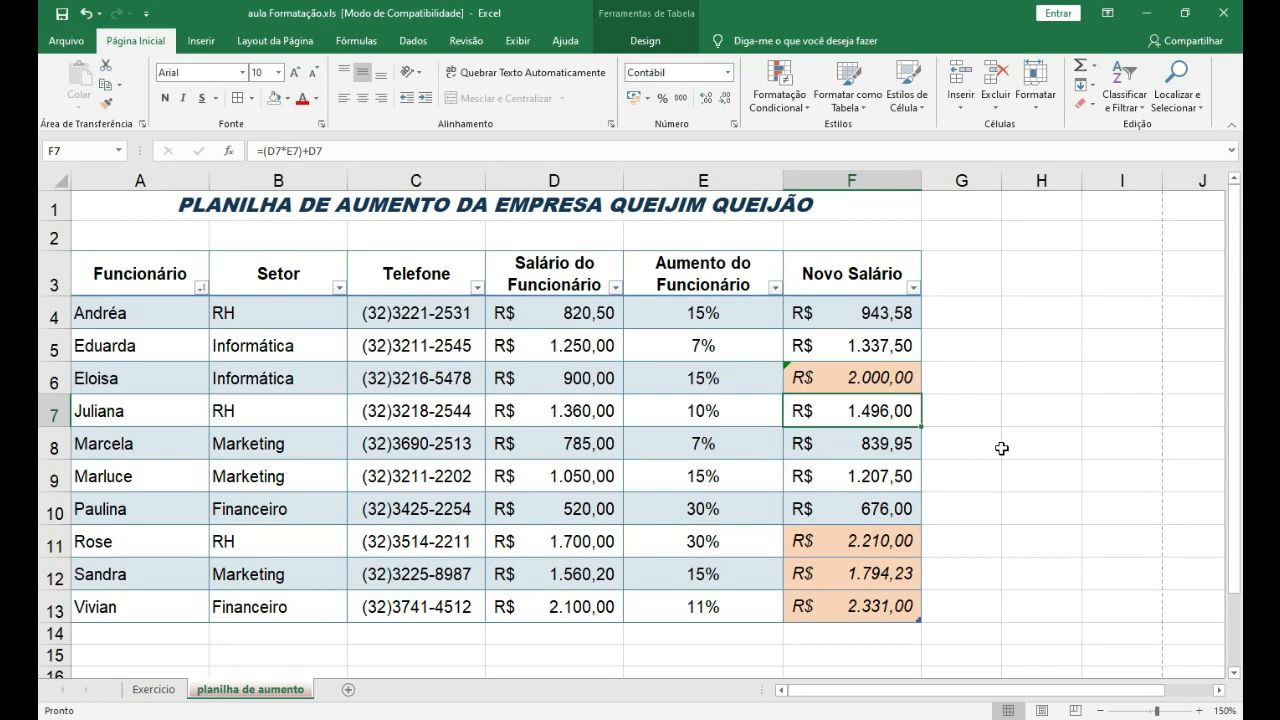
- Undo the test entry in F6 and the greater-than conditional formatting rule
key("ctrl+z")
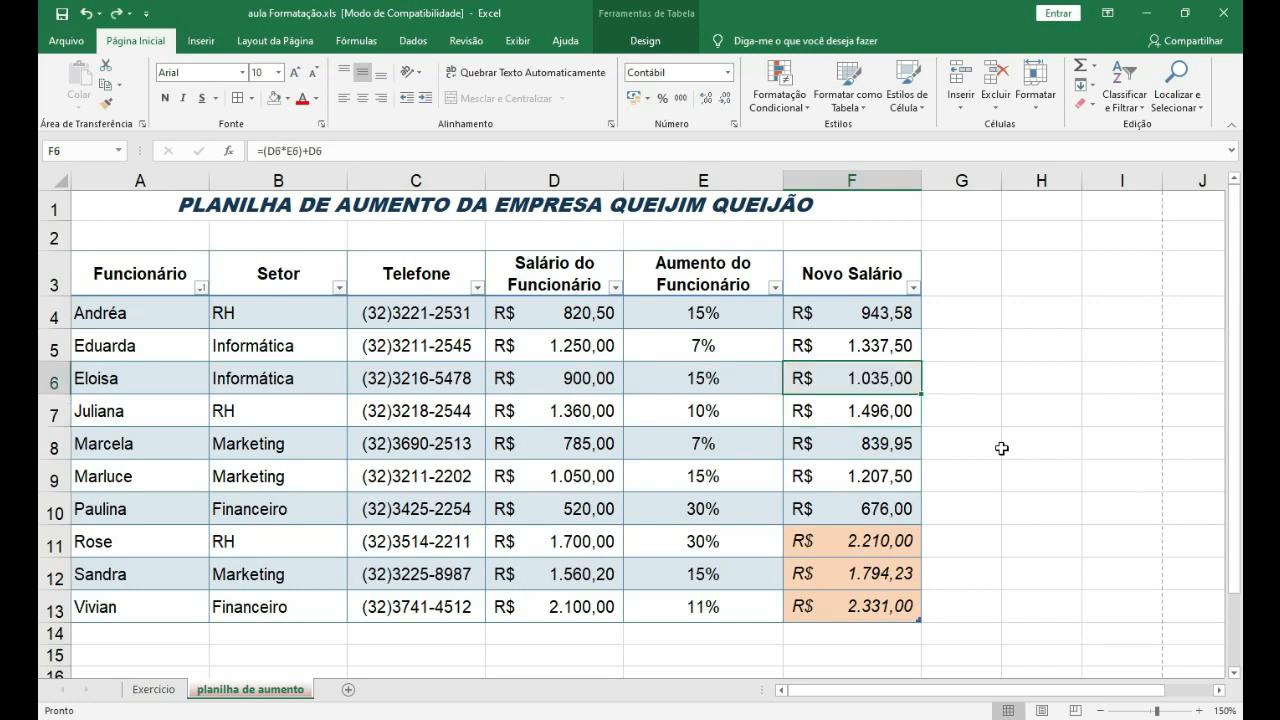
key("ctrl+z")
left_click(972, 436)
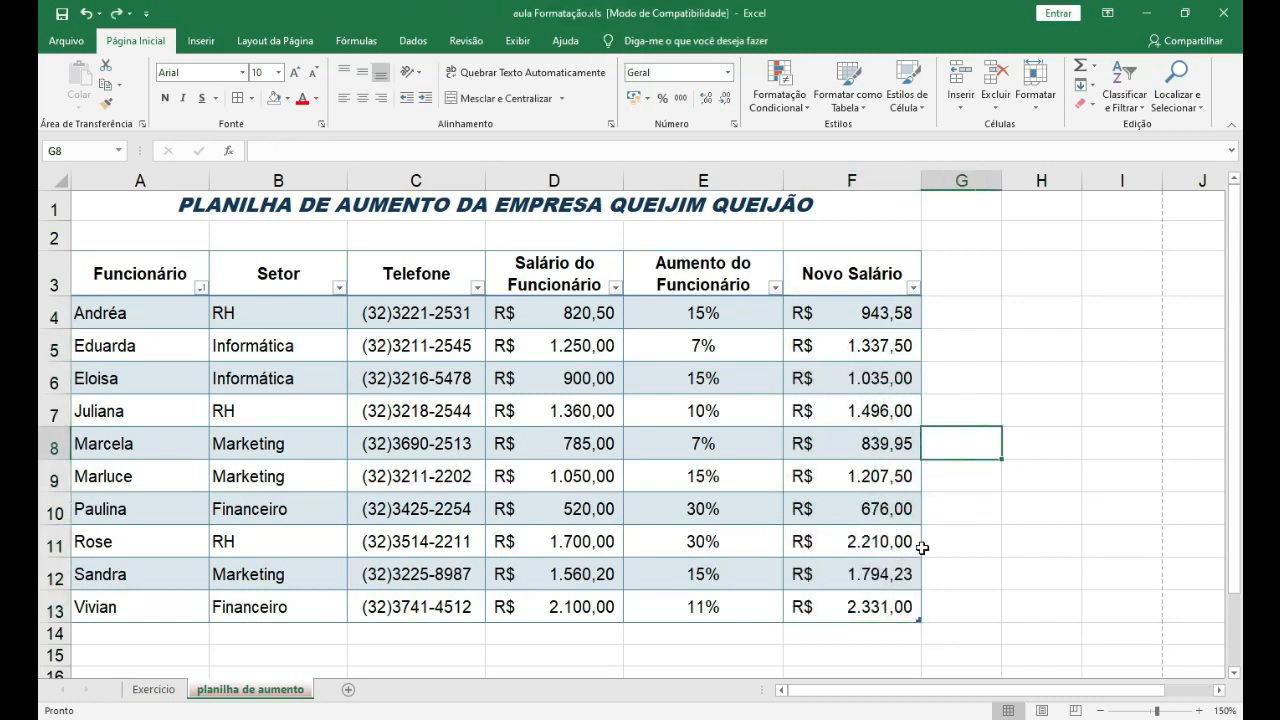
- Apply a duplicate-values rule to F4:F13 with light red fill and dark red text
left_click_drag(856, 315, 866, 591)
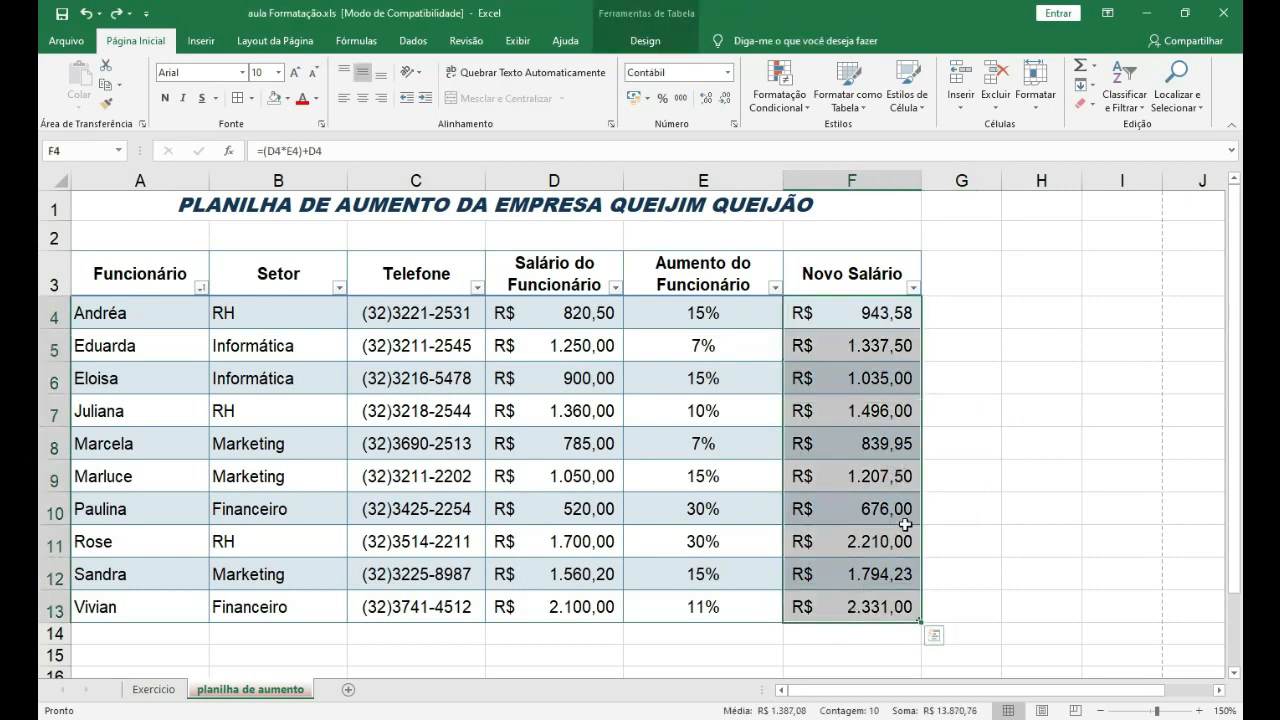
left_click(791, 112)
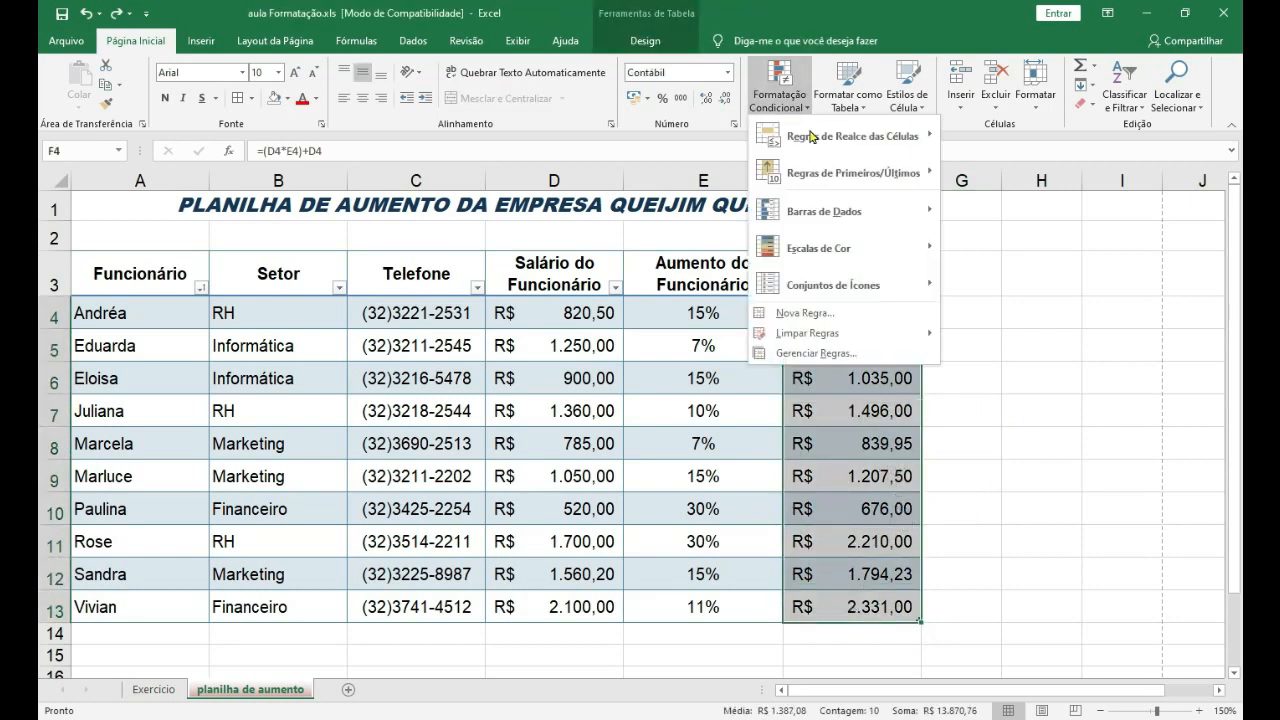
mouse_move(814, 138)
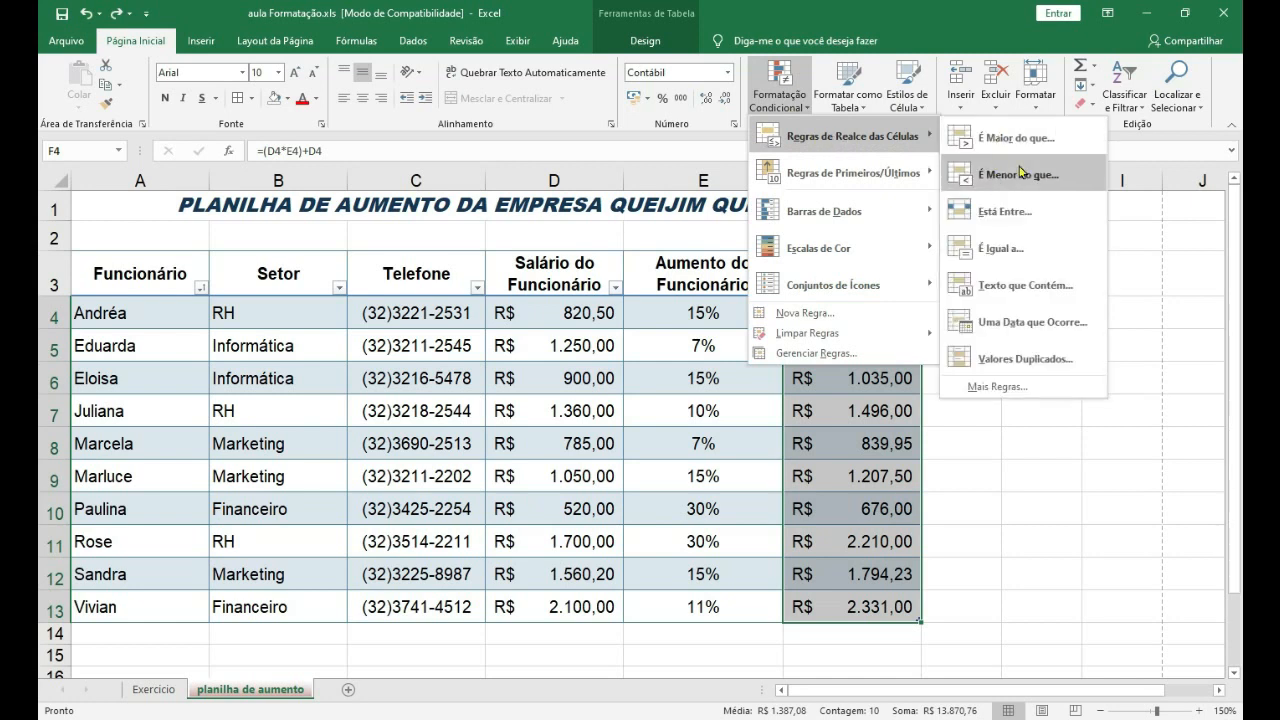
left_click(1030, 364)
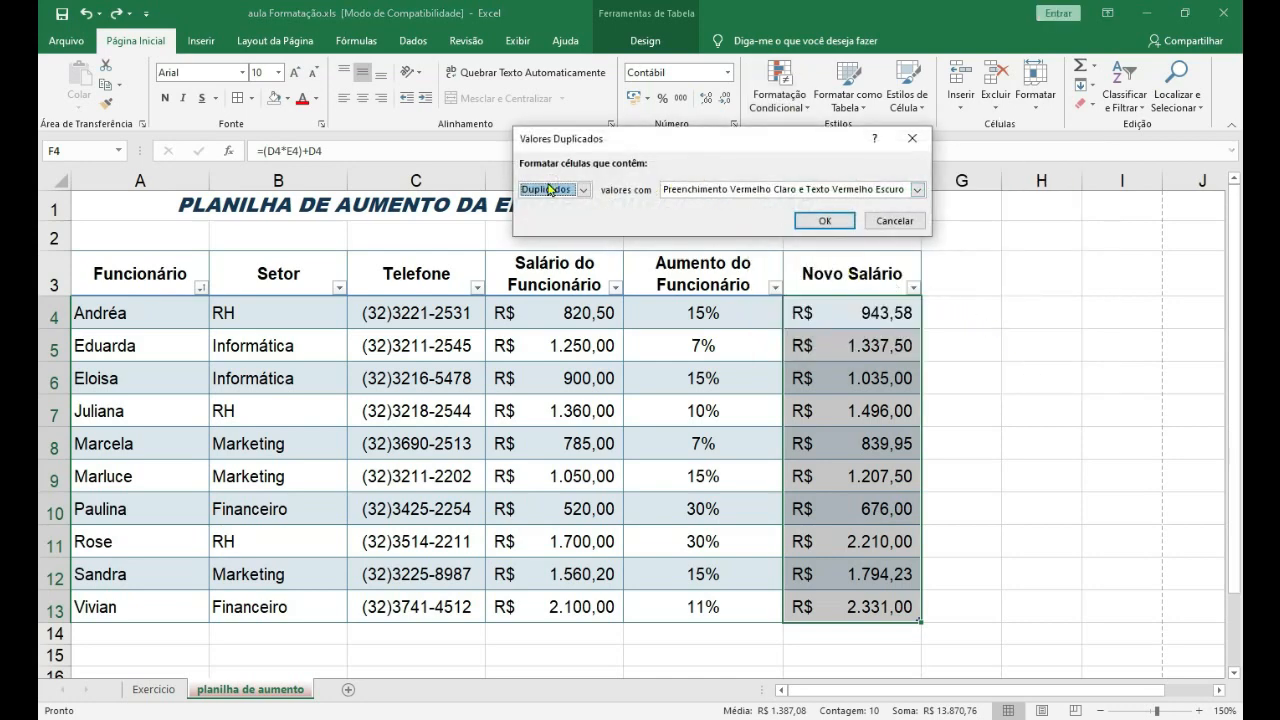
left_click(822, 222)
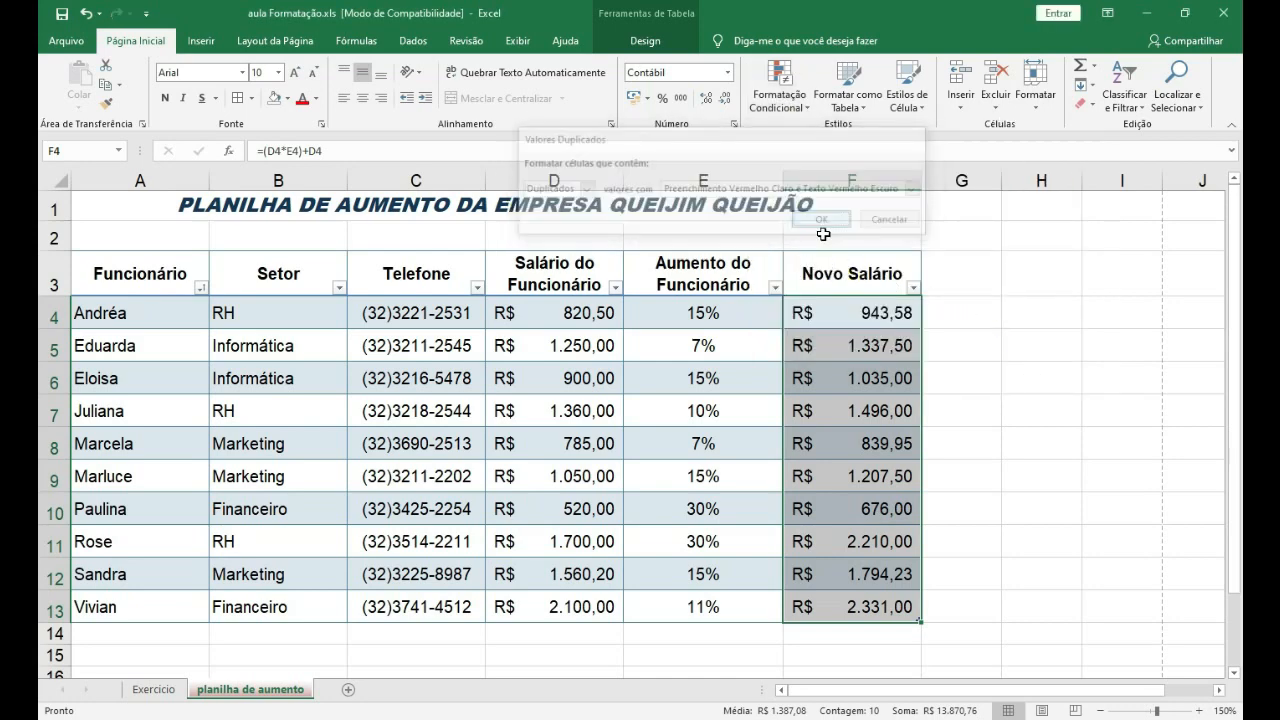
left_click(960, 410)
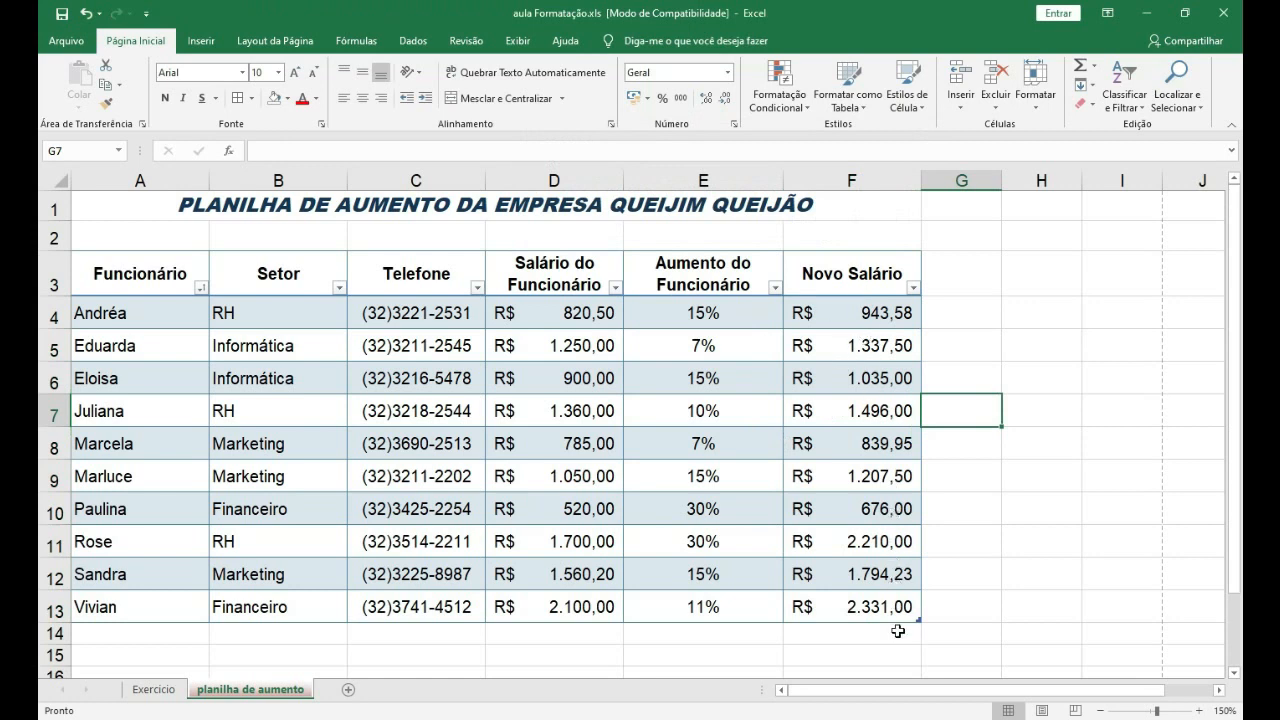
- Enter 1496 as the new salary in F8 to test the duplicate-values rule, and undo the entry
left_click(862, 440)
type("1")
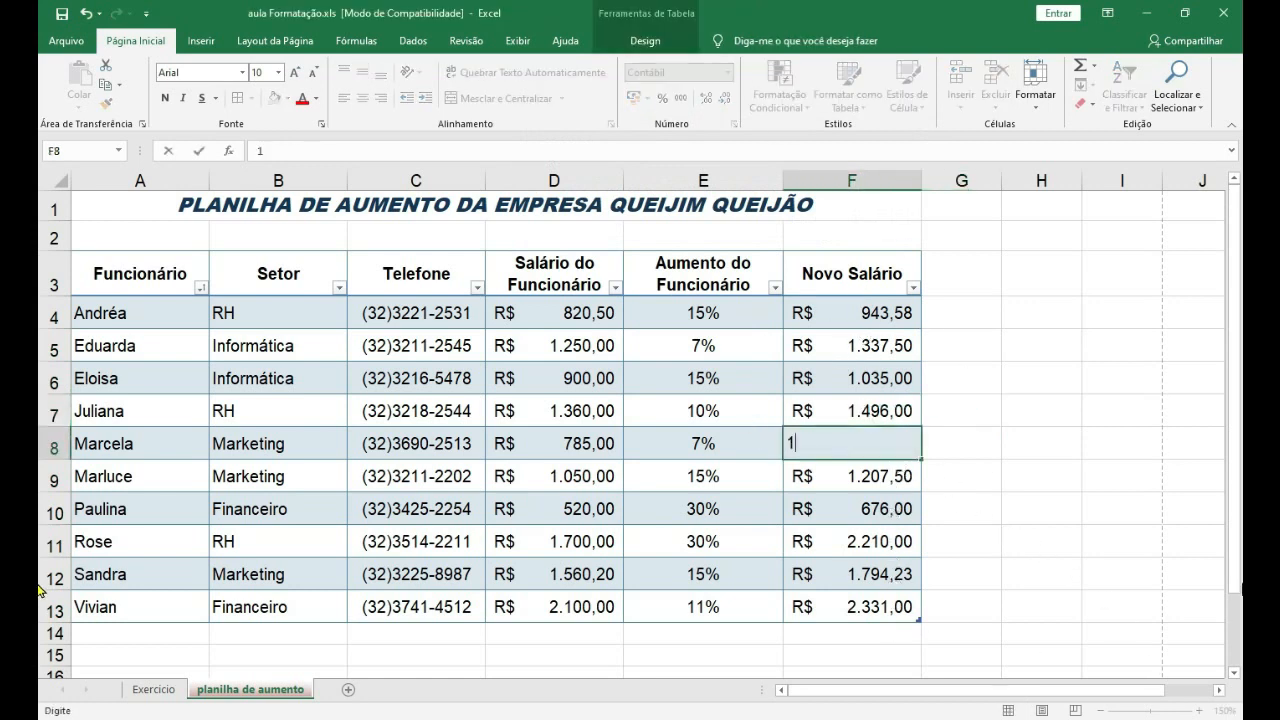
type("496")
key("Return")
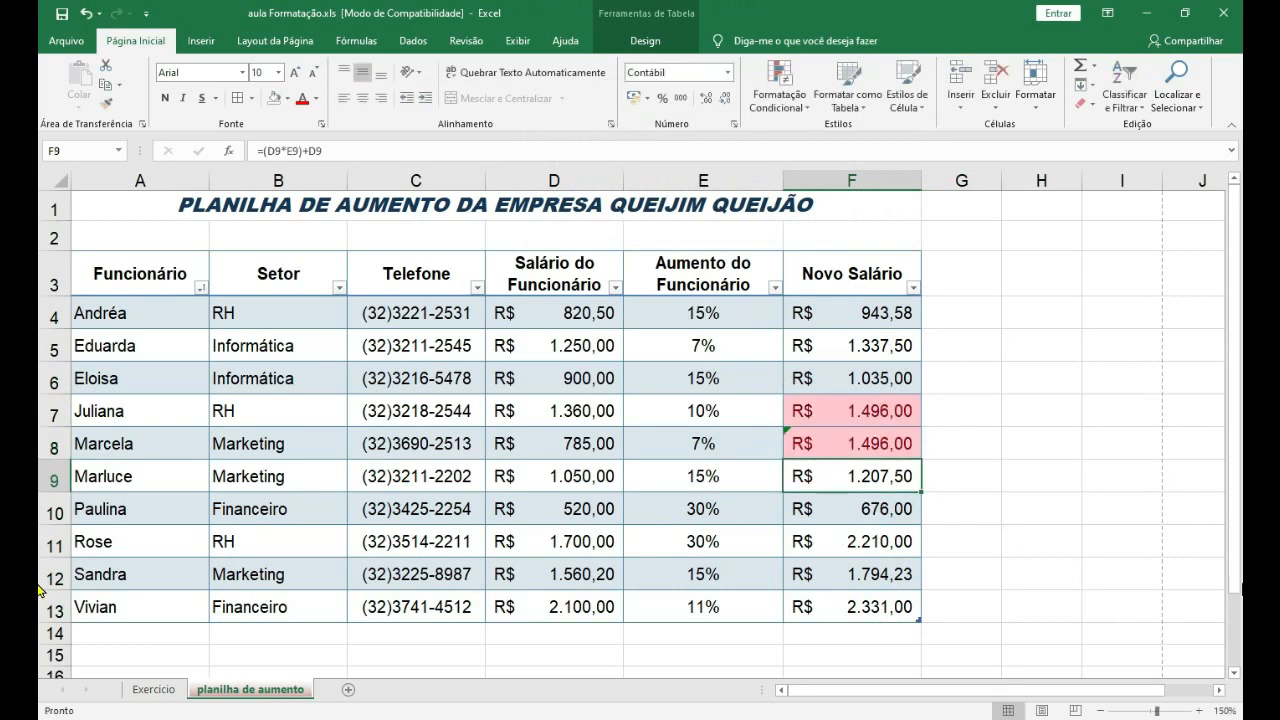
left_click(996, 408)
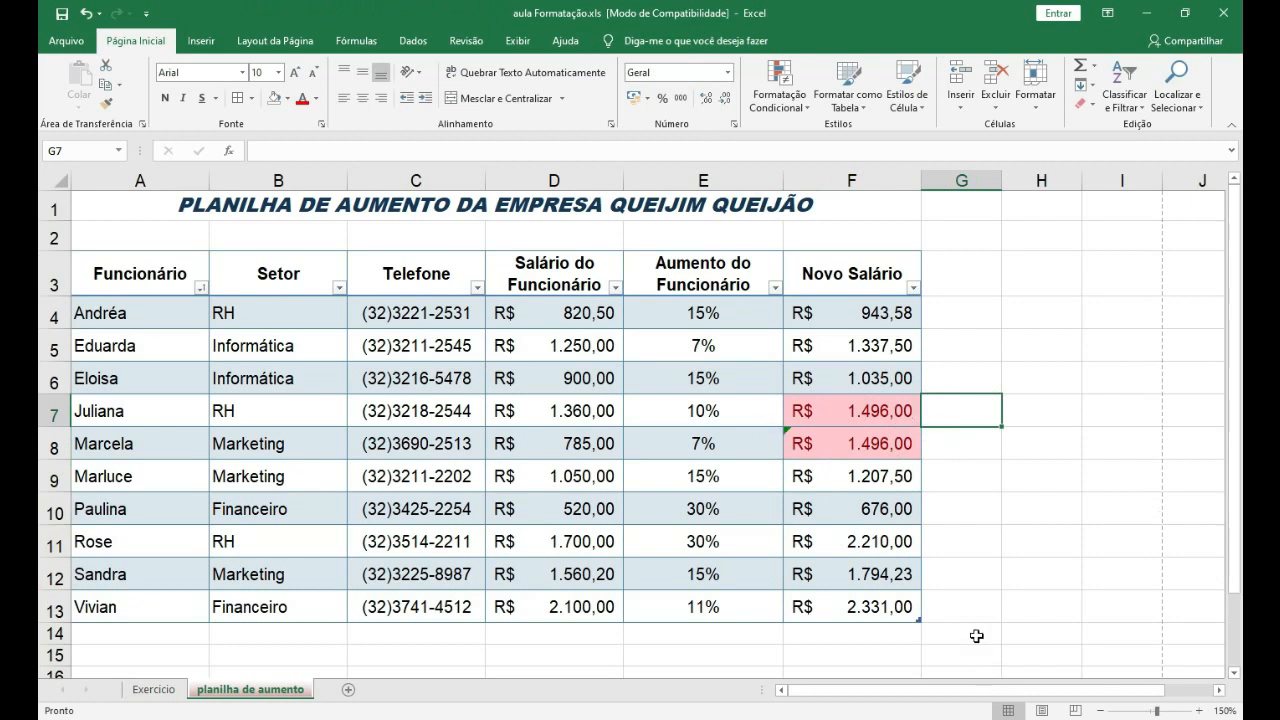
key("ctrl+z")
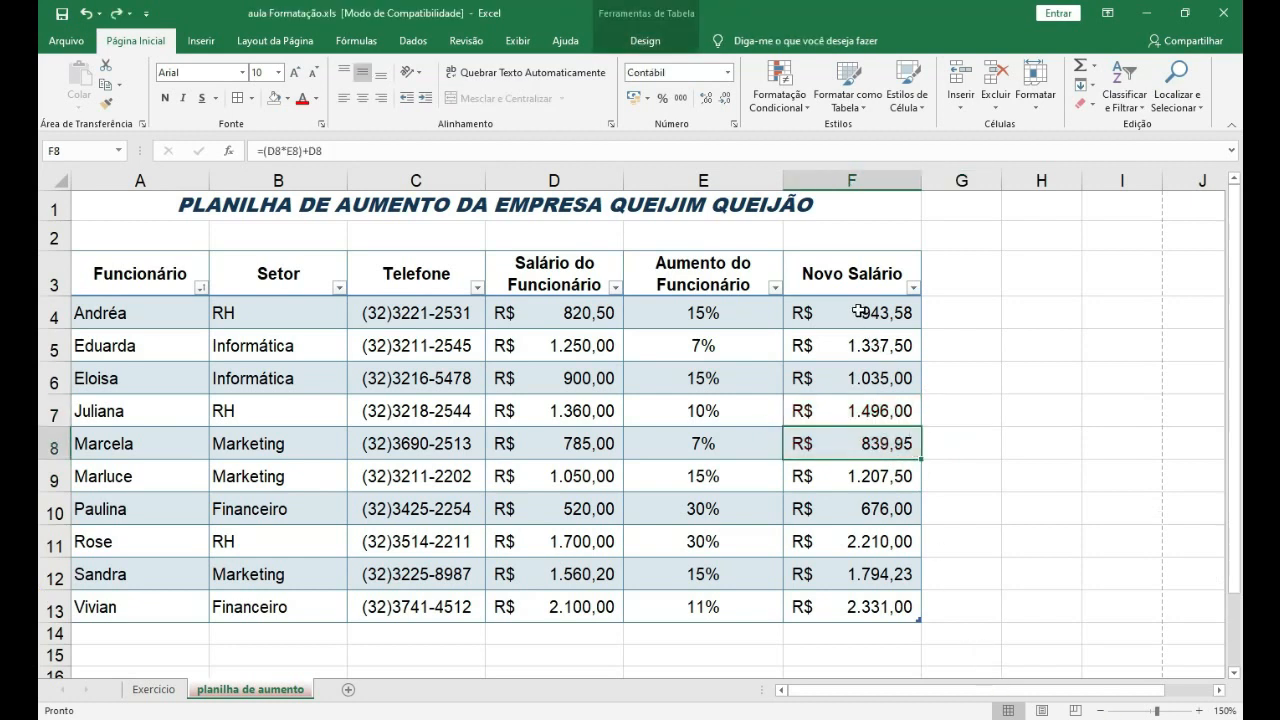
- Apply a top 10% rule to F4:F13 with light red fill and dark red text
left_click_drag(858, 311, 871, 606)
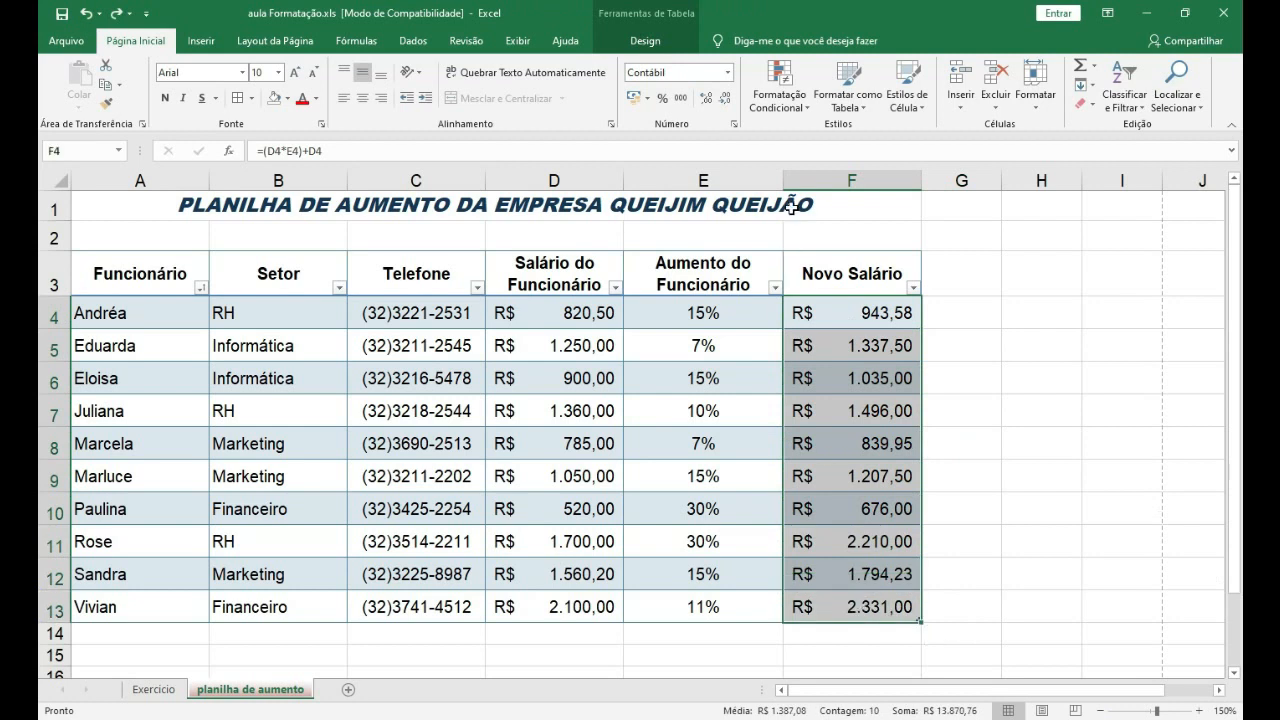
left_click(792, 118)
mouse_move(791, 123)
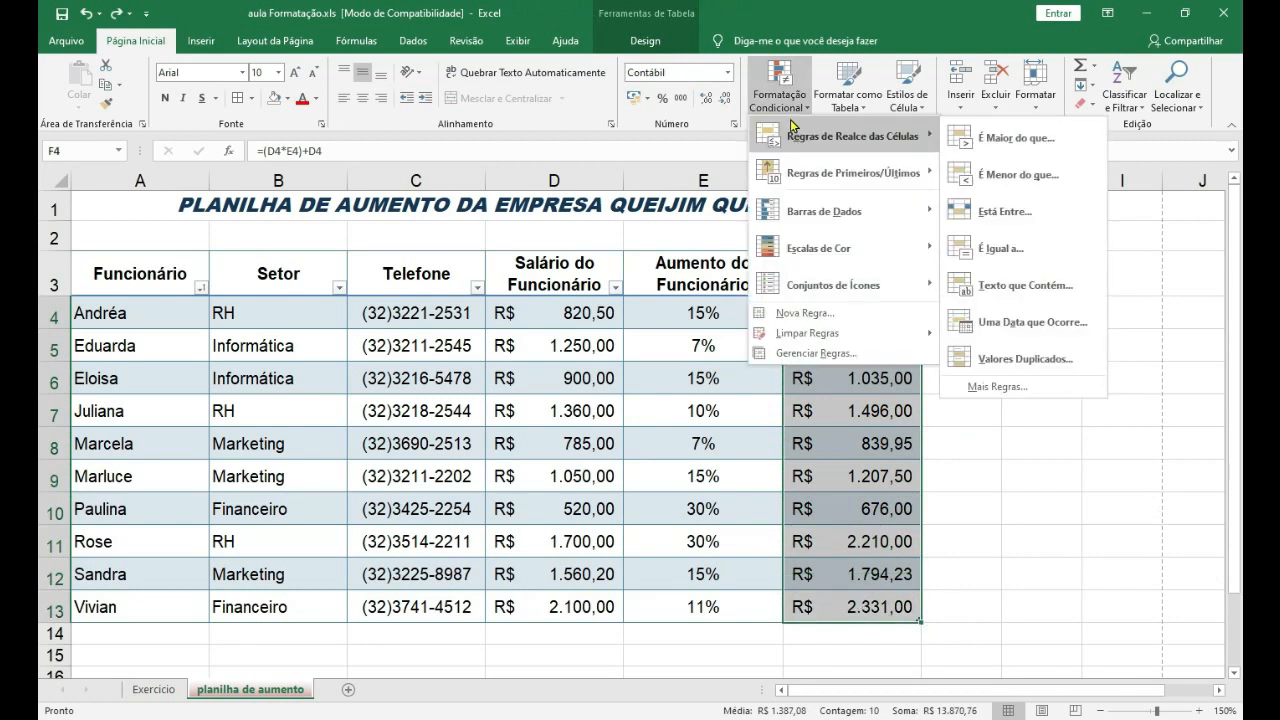
mouse_move(808, 185)
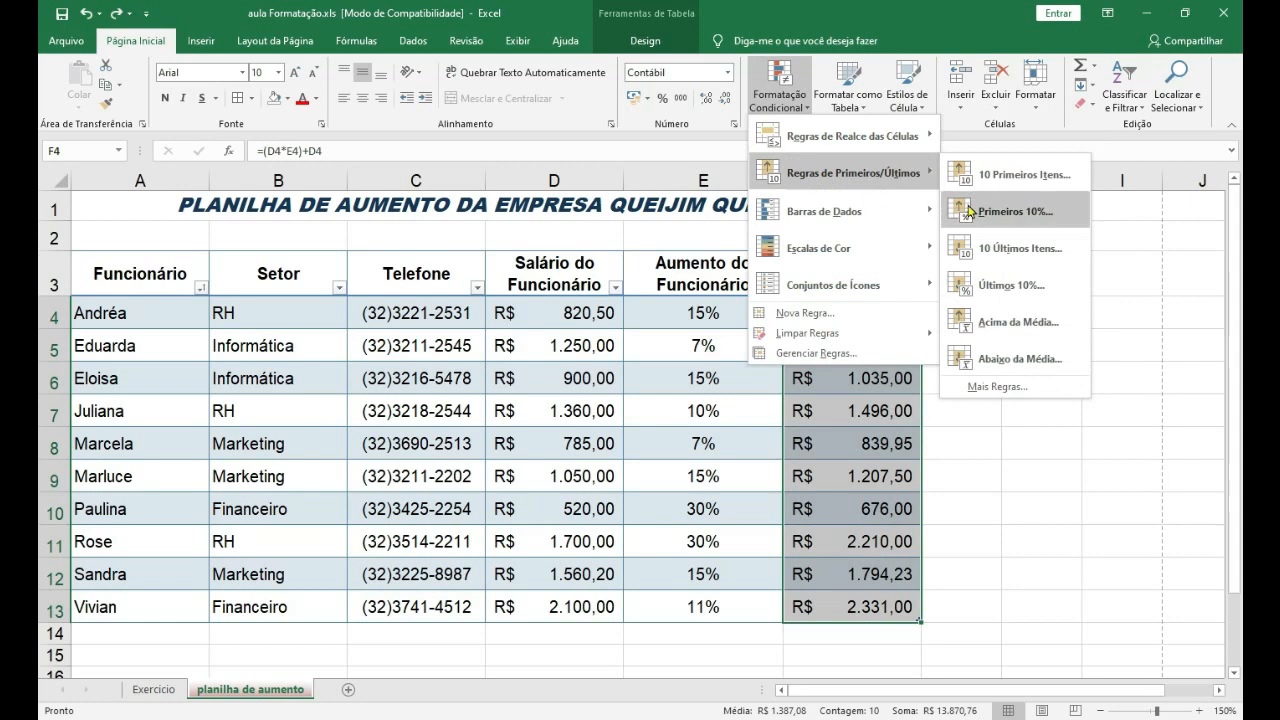
left_click(1040, 224)
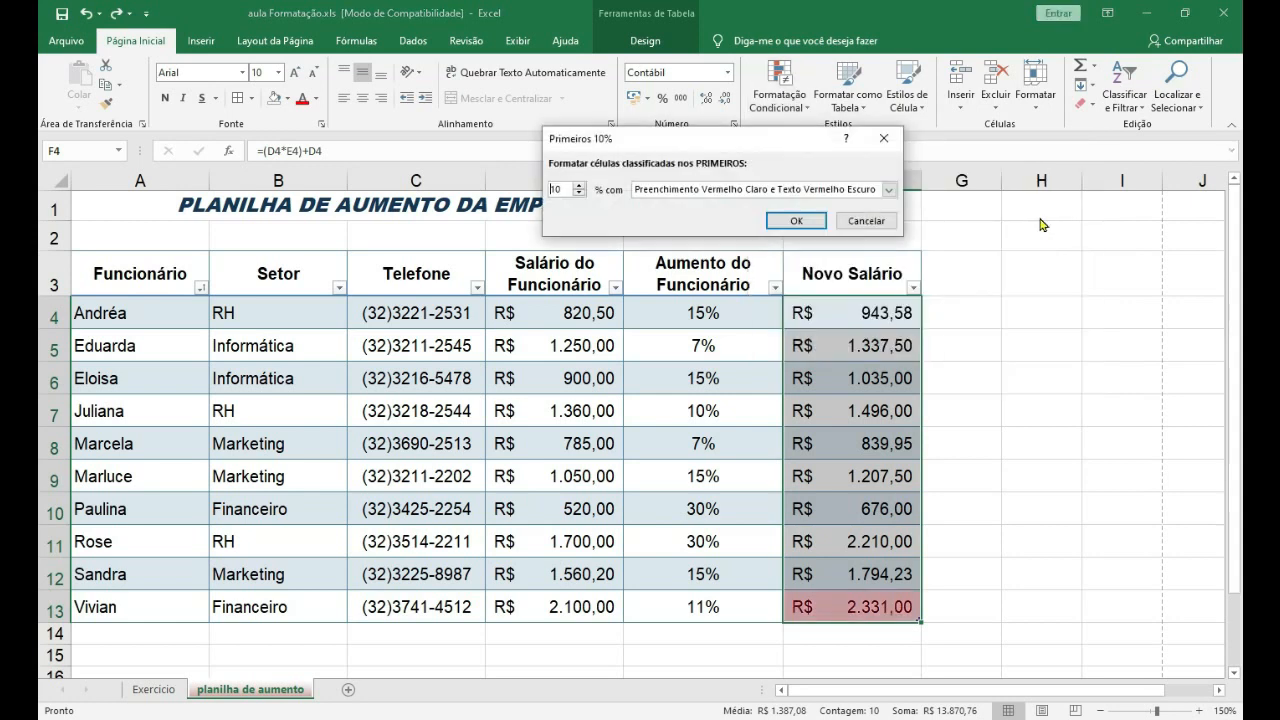
left_click(791, 222)
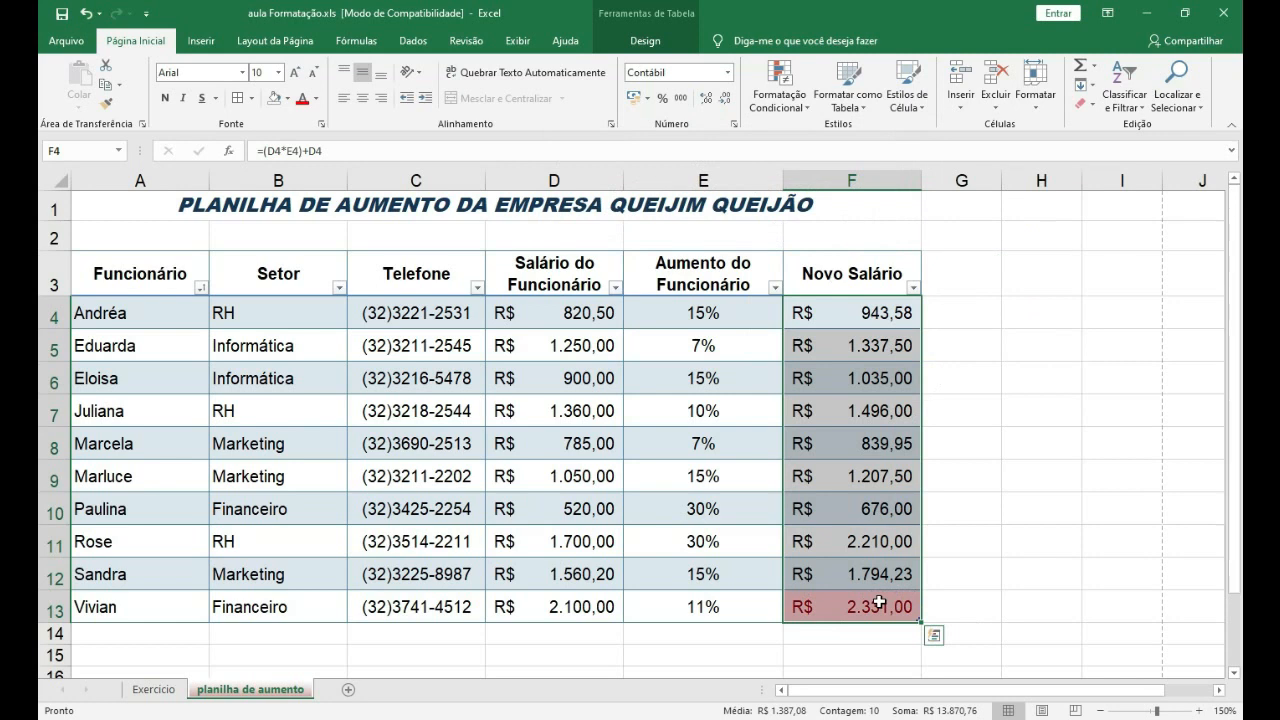
left_click(986, 381)
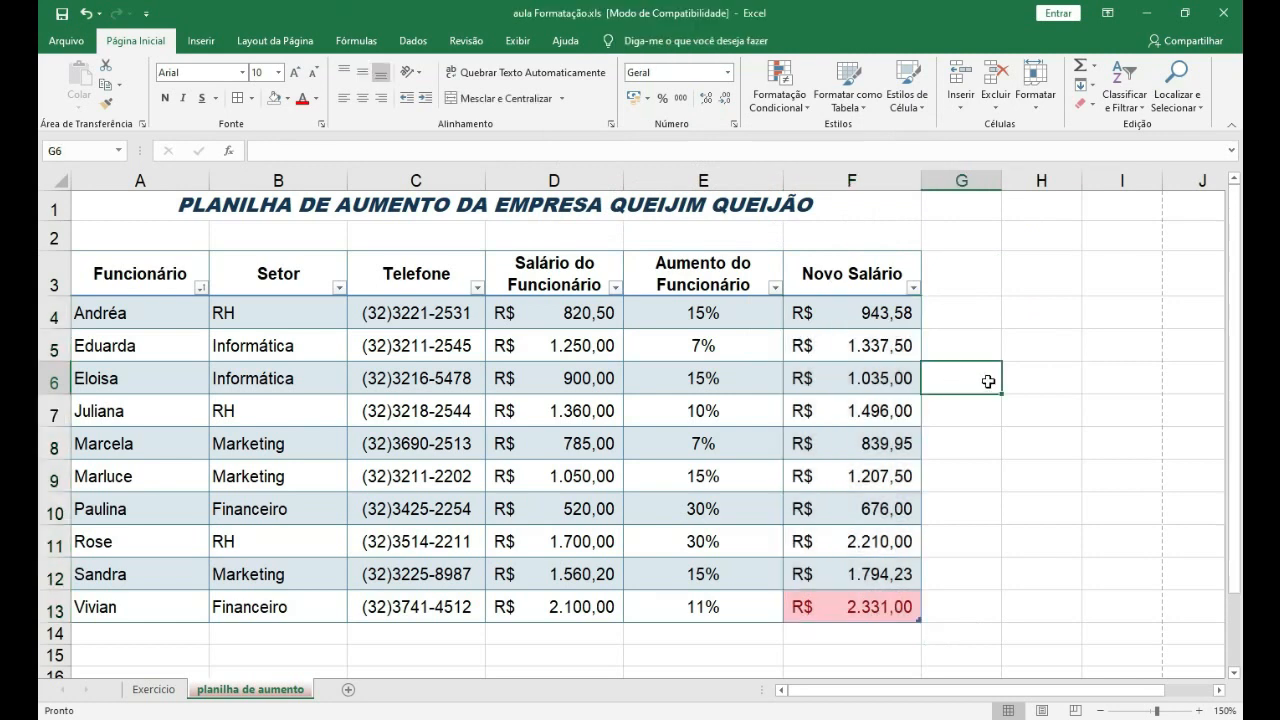
- Apply light blue gradient-fill data bars to the new salaries in F4:F13, and undo them
left_click(879, 306)
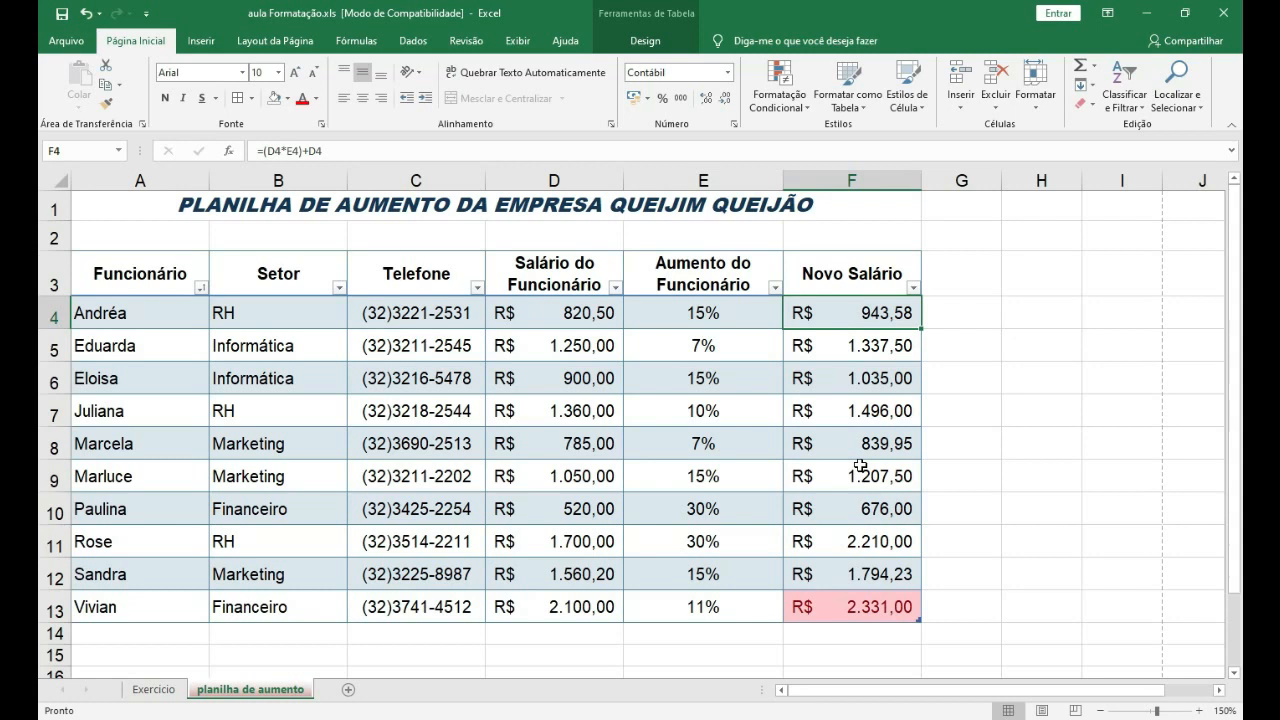
key("ctrl+shift+Down")
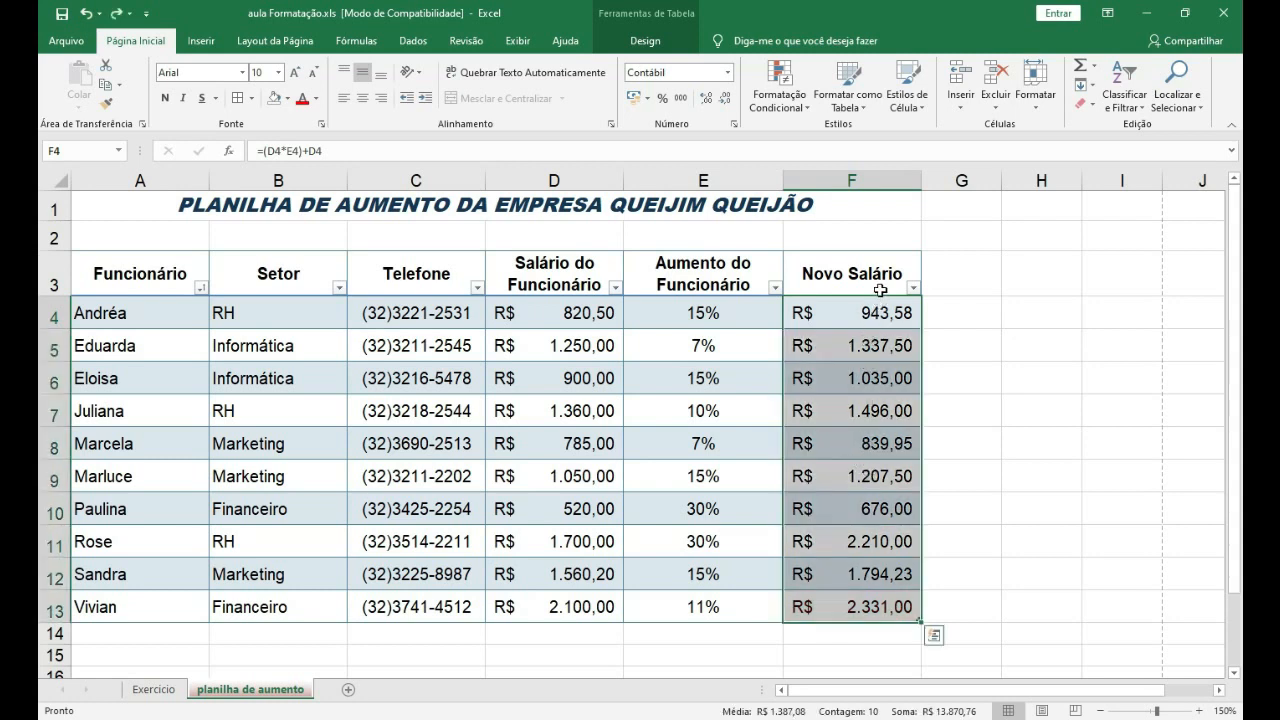
left_click(785, 100)
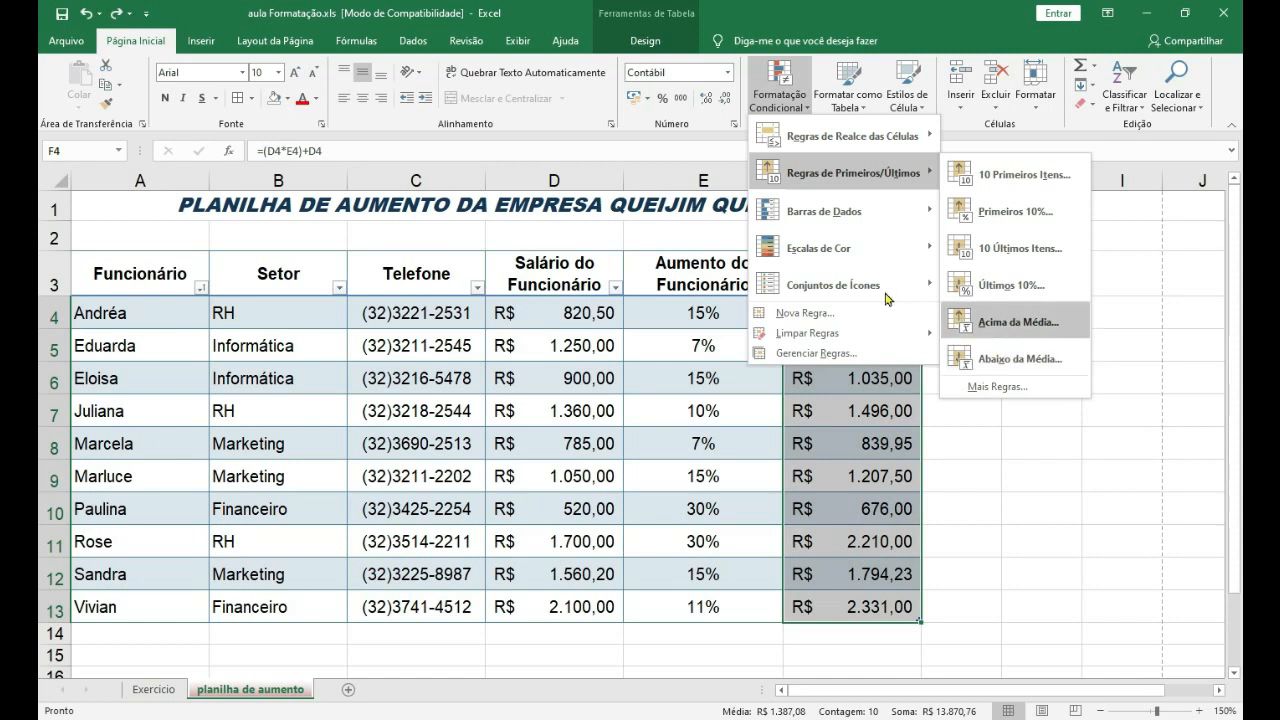
mouse_move(838, 199)
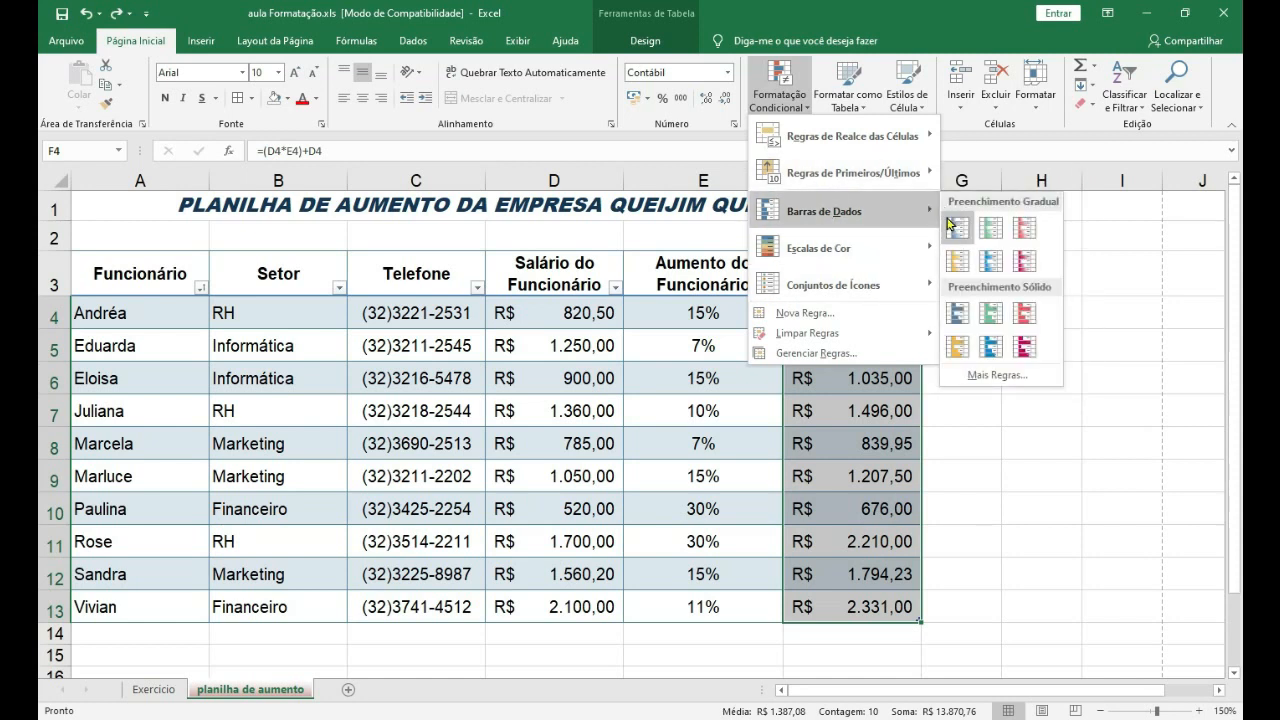
left_click(990, 260)
left_click(1061, 371)
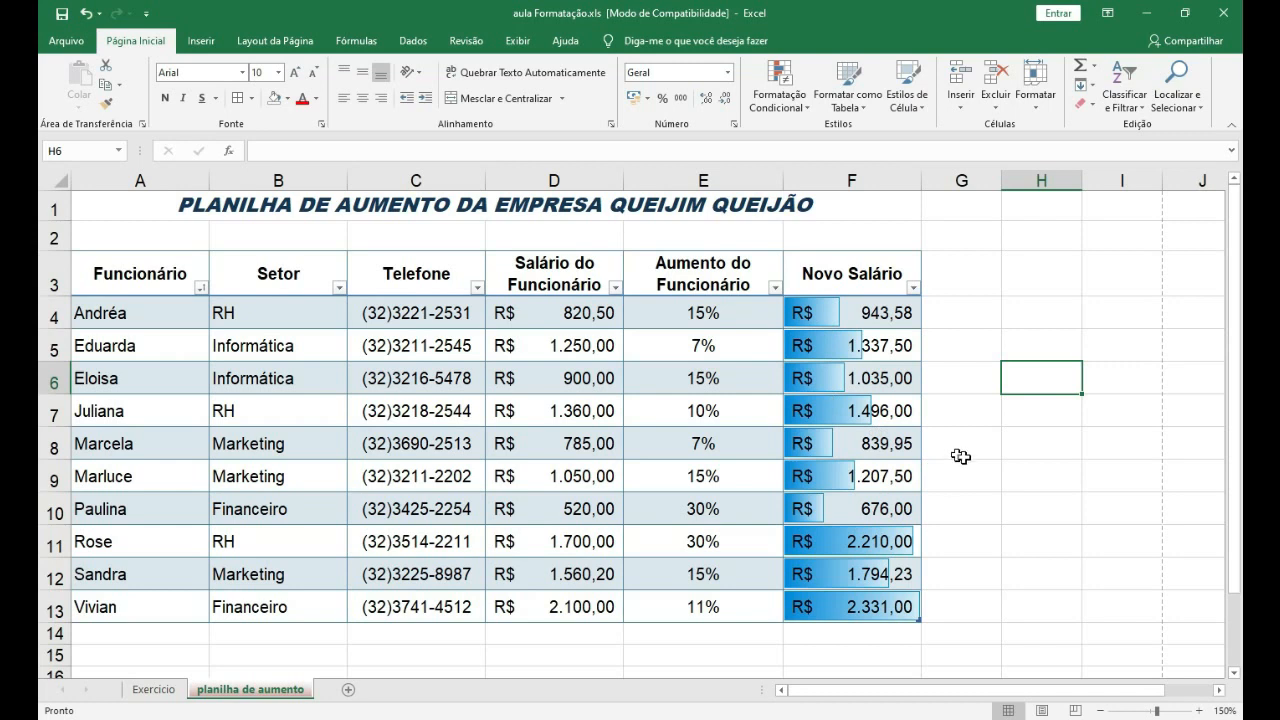
key("ctrl+z")
left_click(1014, 411)
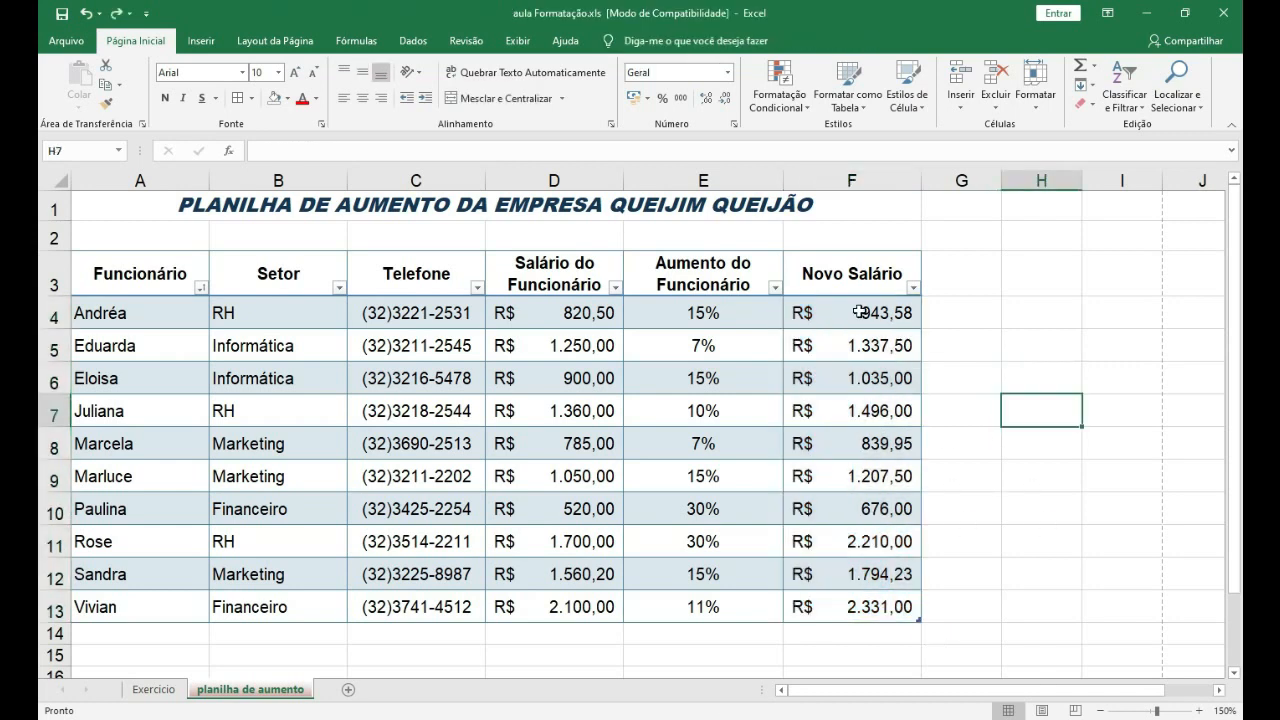
- Apply the directional icon set with three colored arrows to the new salaries in F4:F13
left_click_drag(866, 313, 858, 606)
left_click(778, 88)
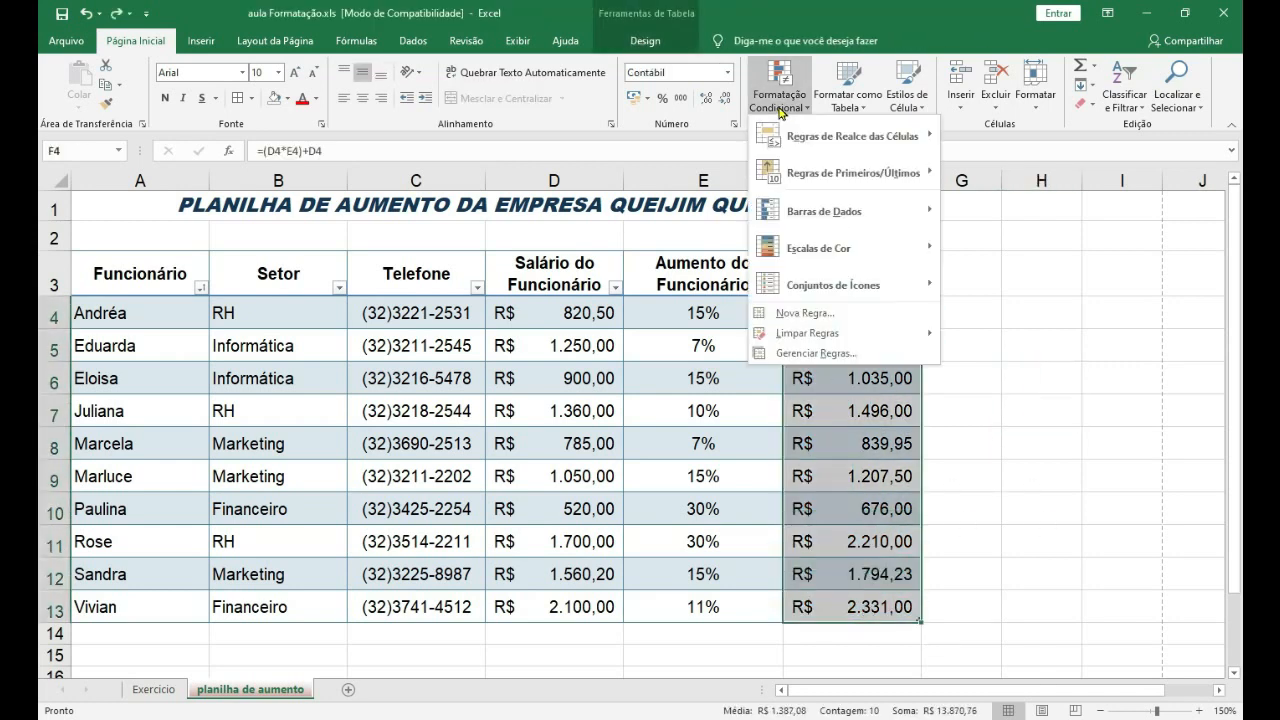
mouse_move(813, 220)
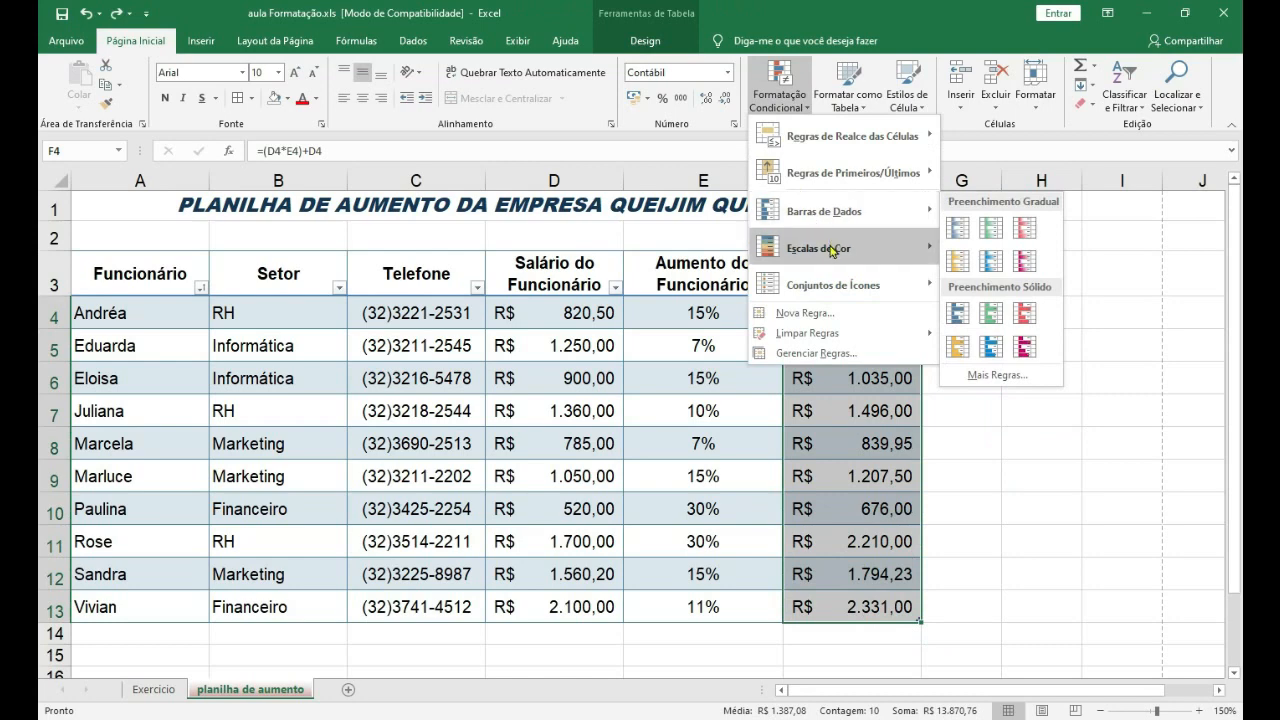
mouse_move(833, 250)
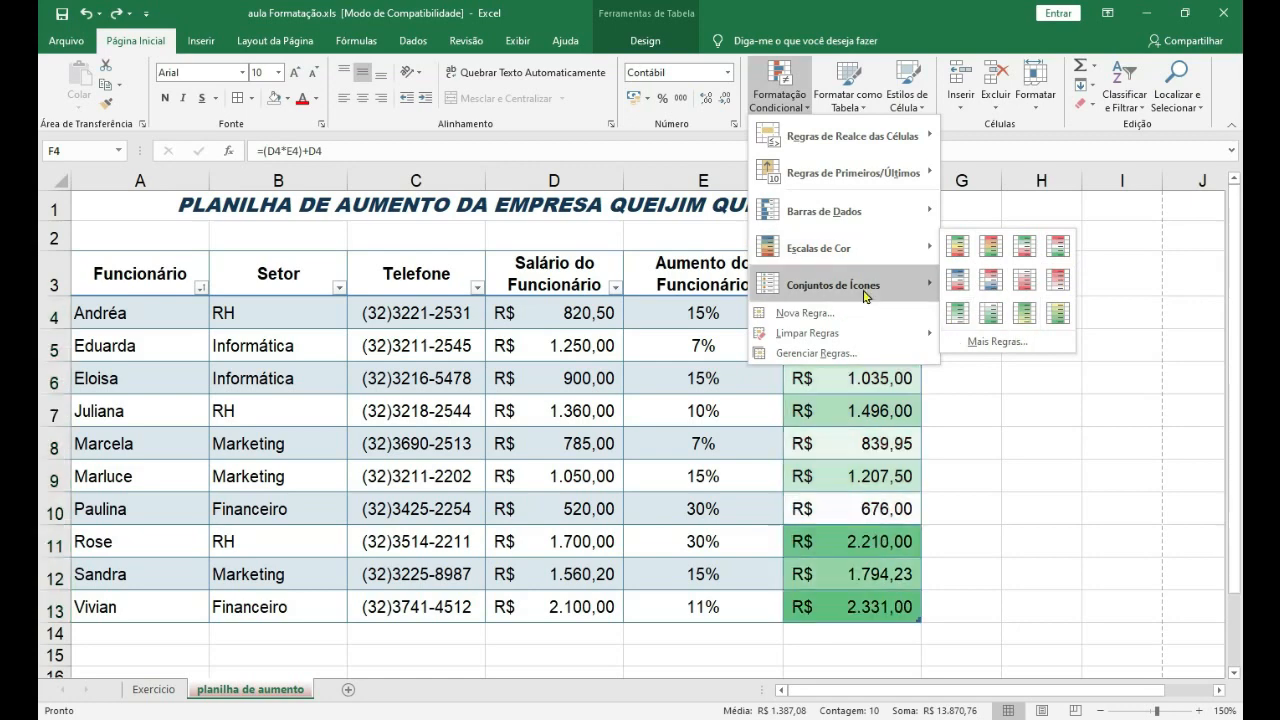
mouse_move(866, 296)
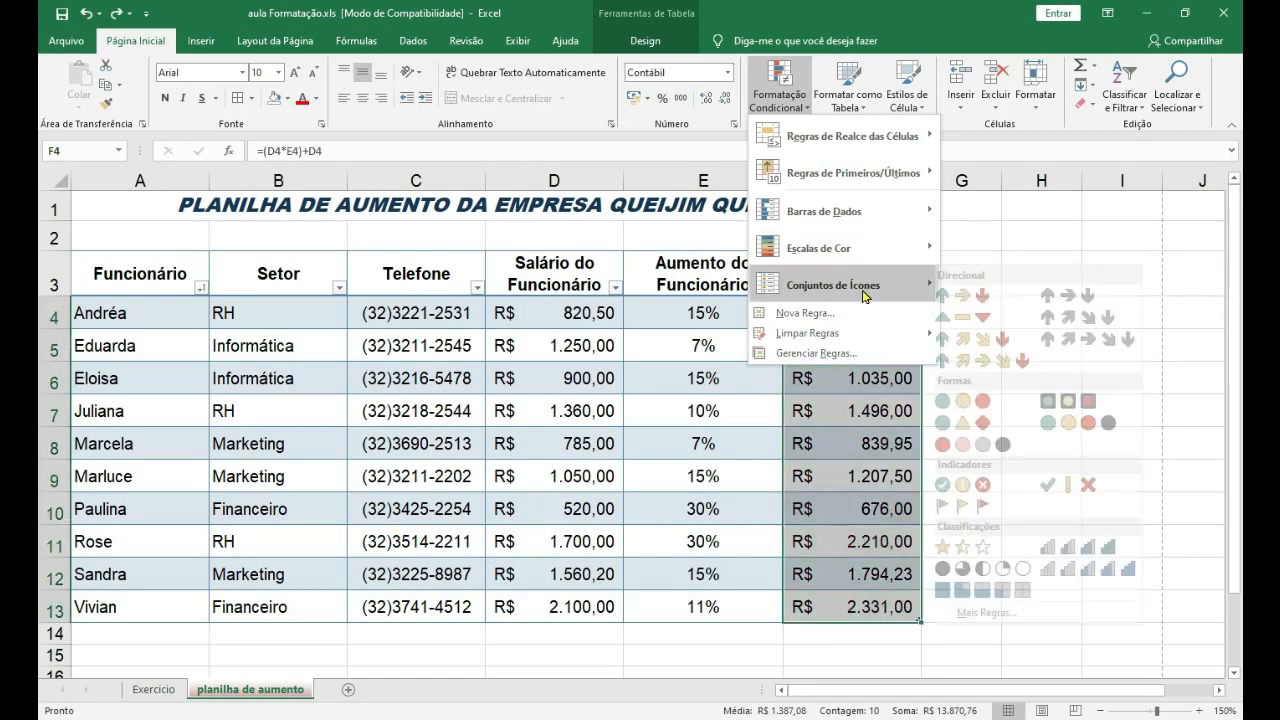
left_click(975, 300)
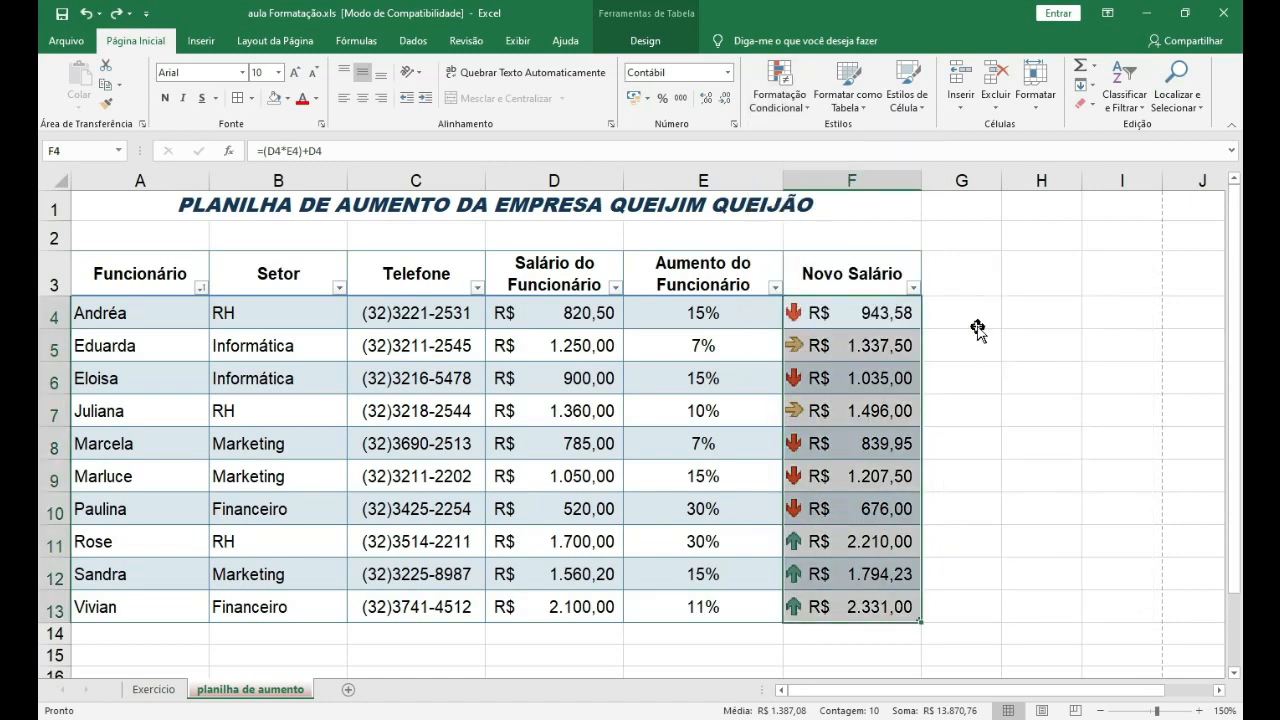
left_click(977, 326)
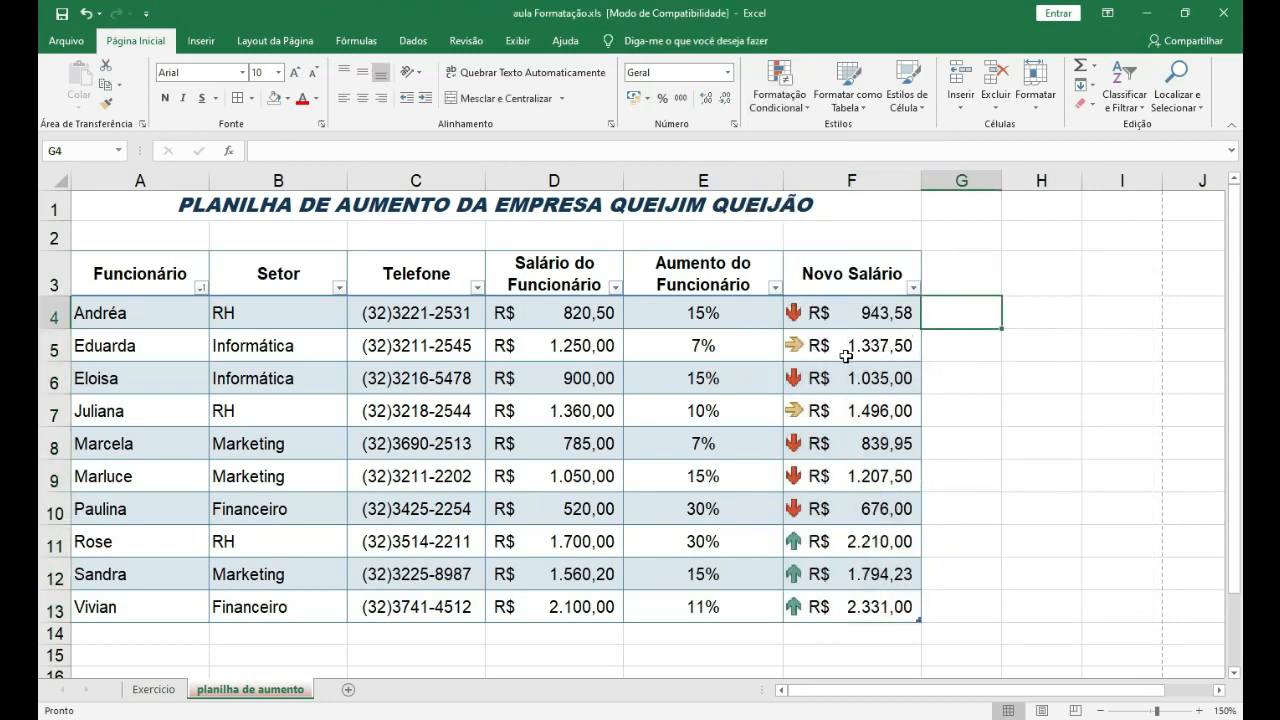
- Examine the arrow icons assigned to the new salaries in F13, F12, F11, F4, F7 and F5
left_click(866, 616)
left_click(866, 575)
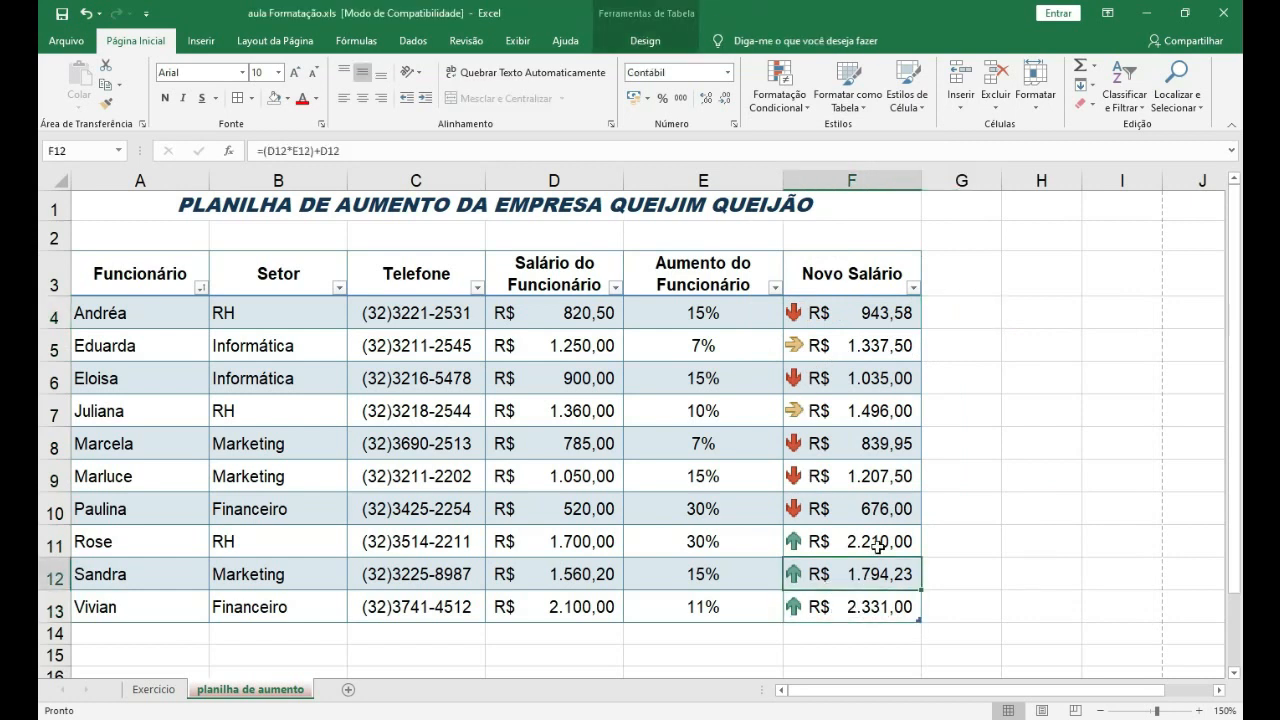
left_click(866, 541)
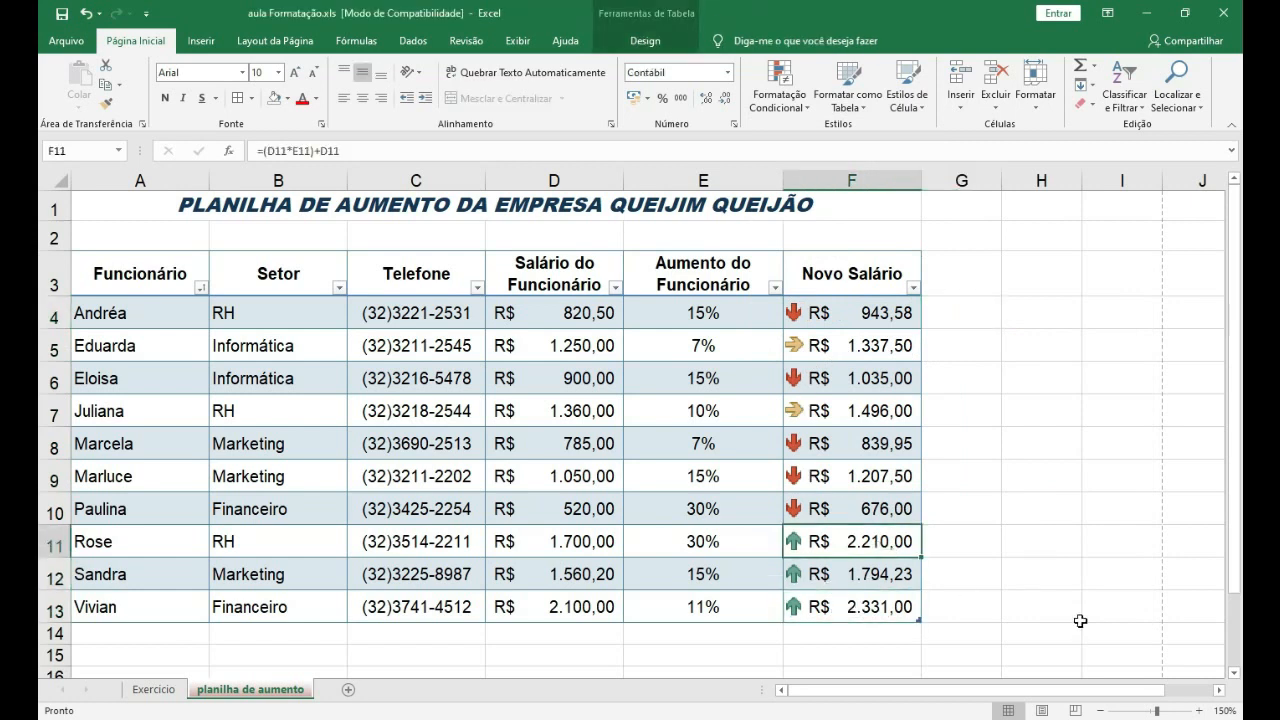
left_click(875, 320)
left_click(830, 405)
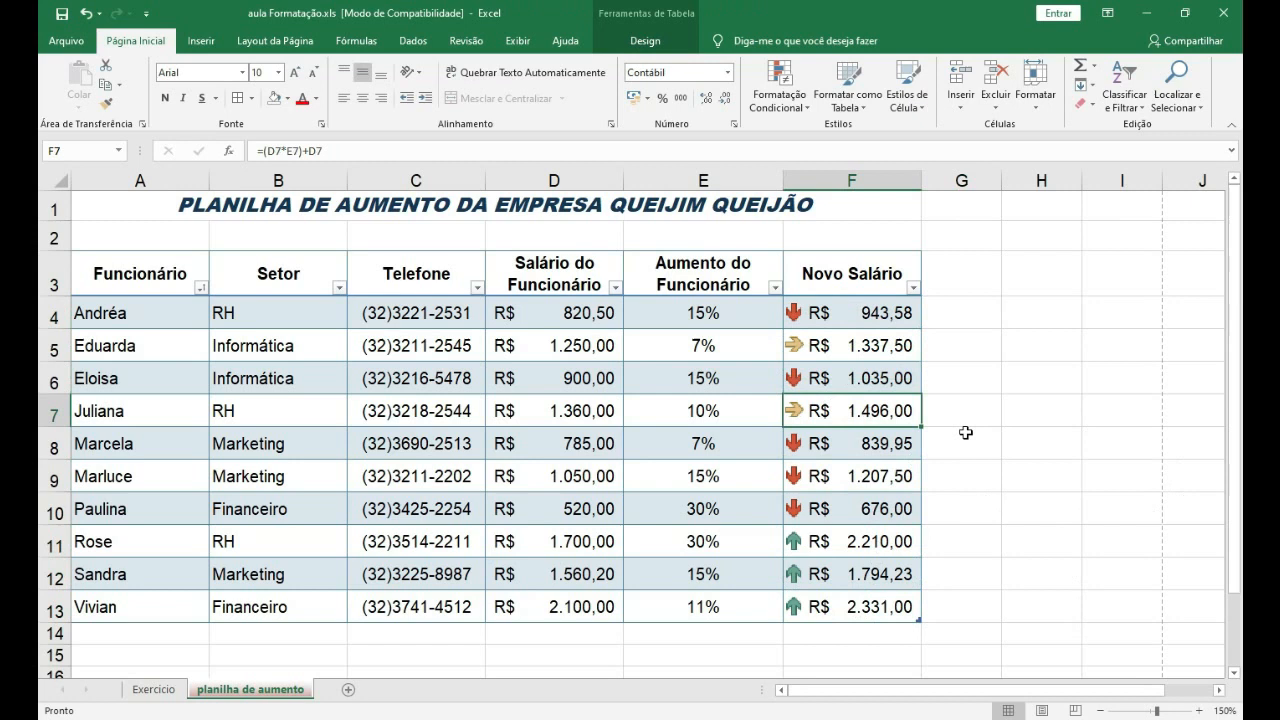
left_click(900, 347)
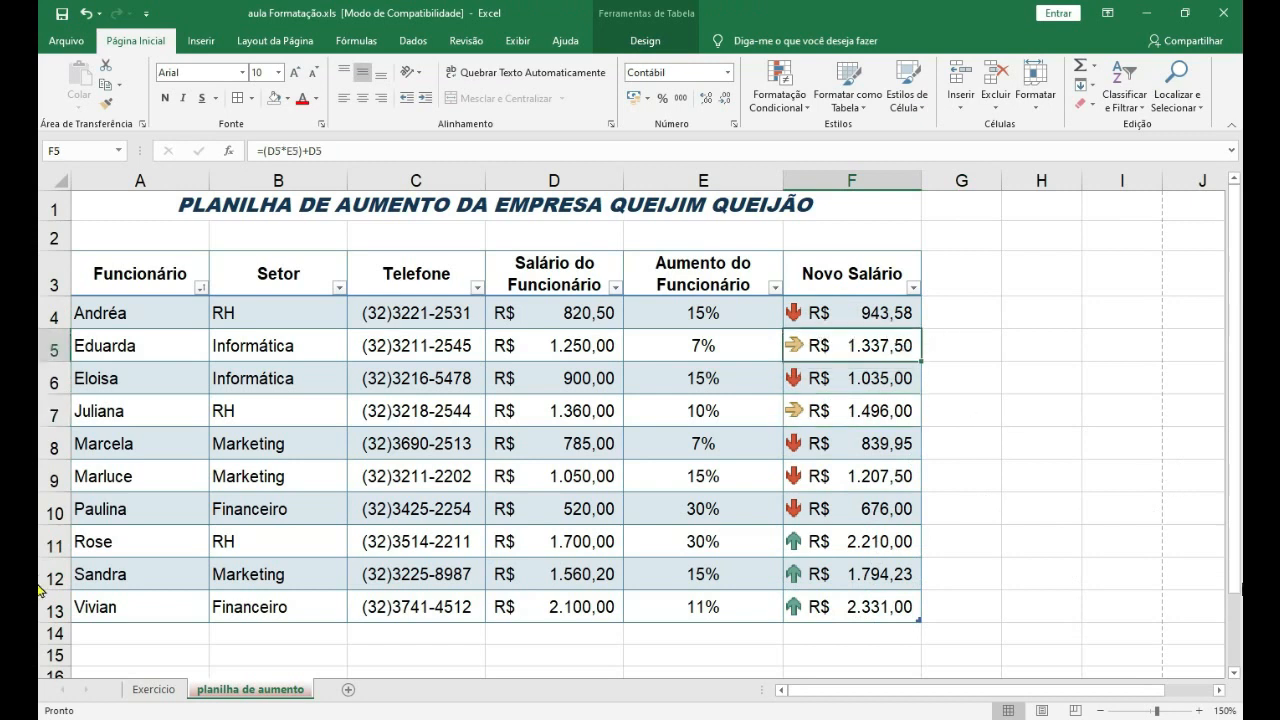
- Open the conditional formatting rules manager for F4:F13 and try to delete the icon set rule
left_click_drag(840, 316, 845, 601)
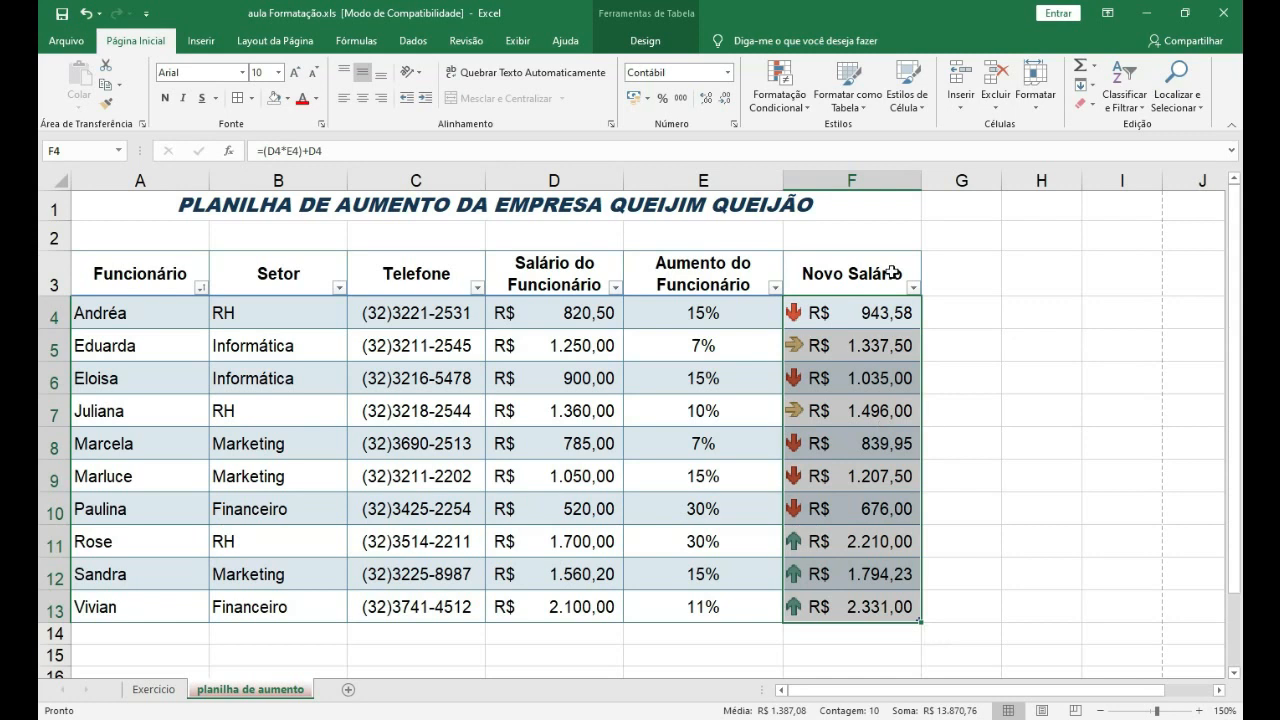
left_click(787, 118)
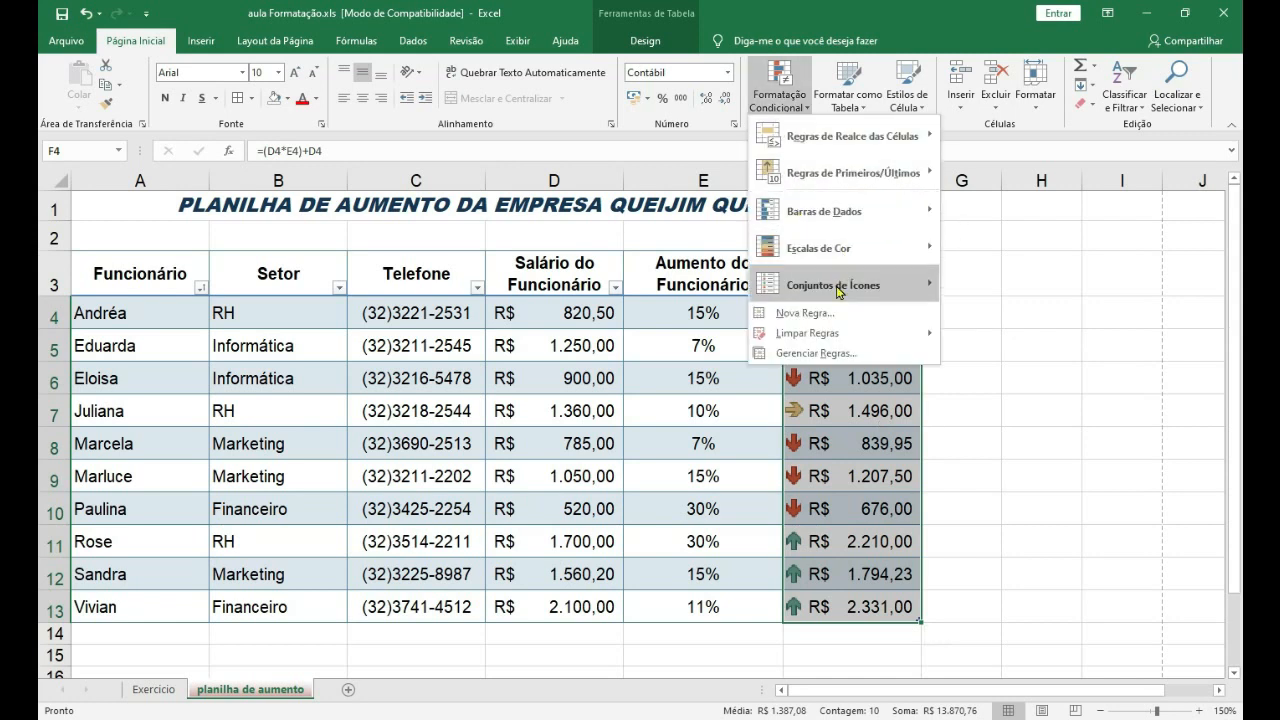
mouse_move(838, 291)
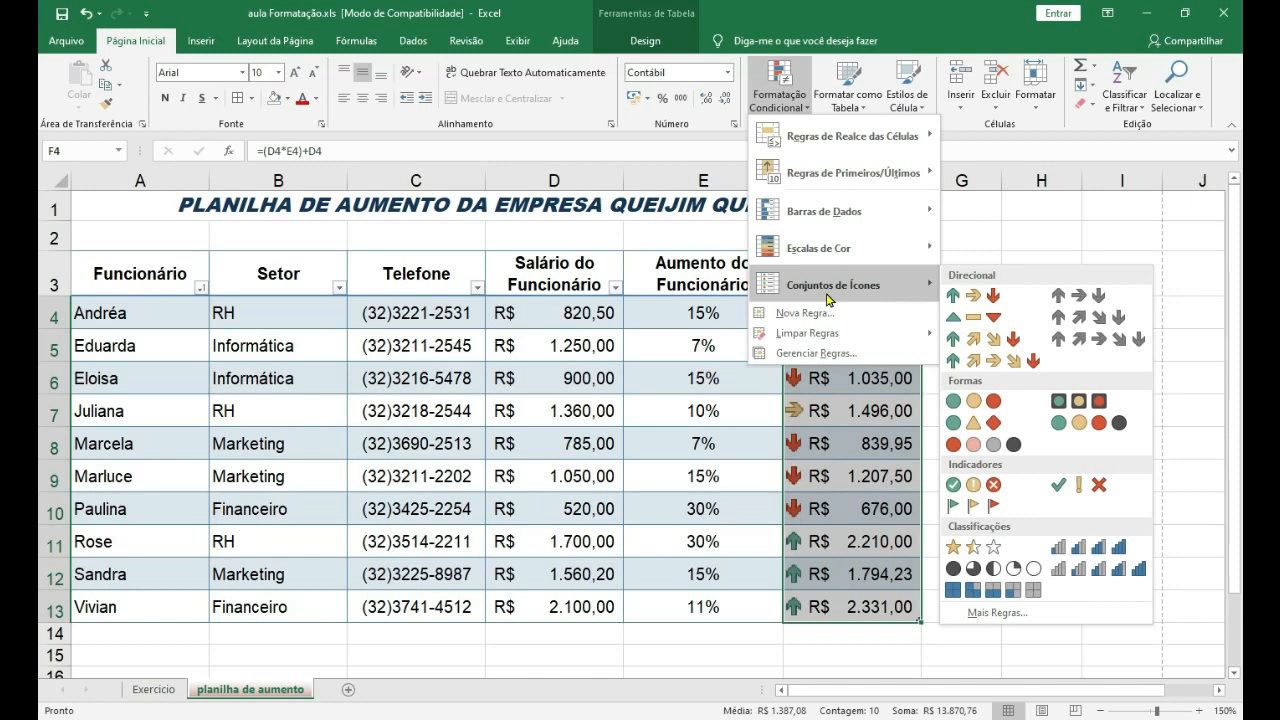
mouse_move(820, 334)
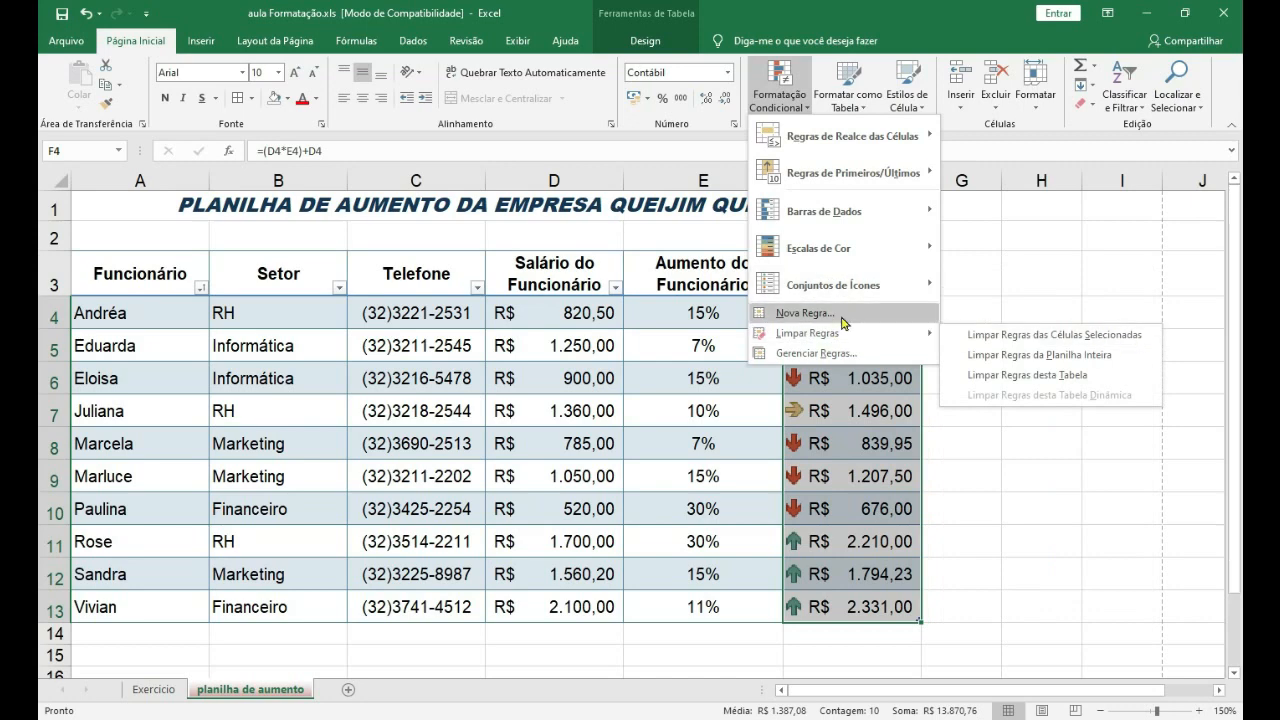
left_click(838, 360)
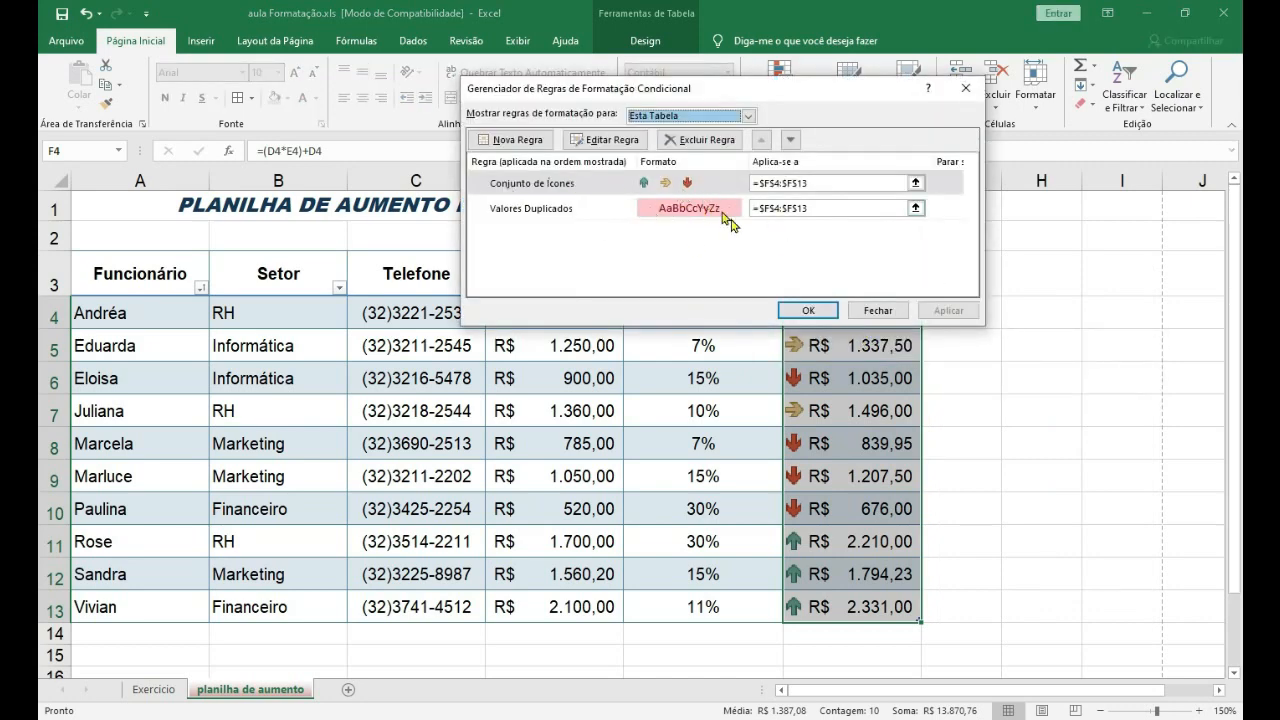
left_click(558, 185)
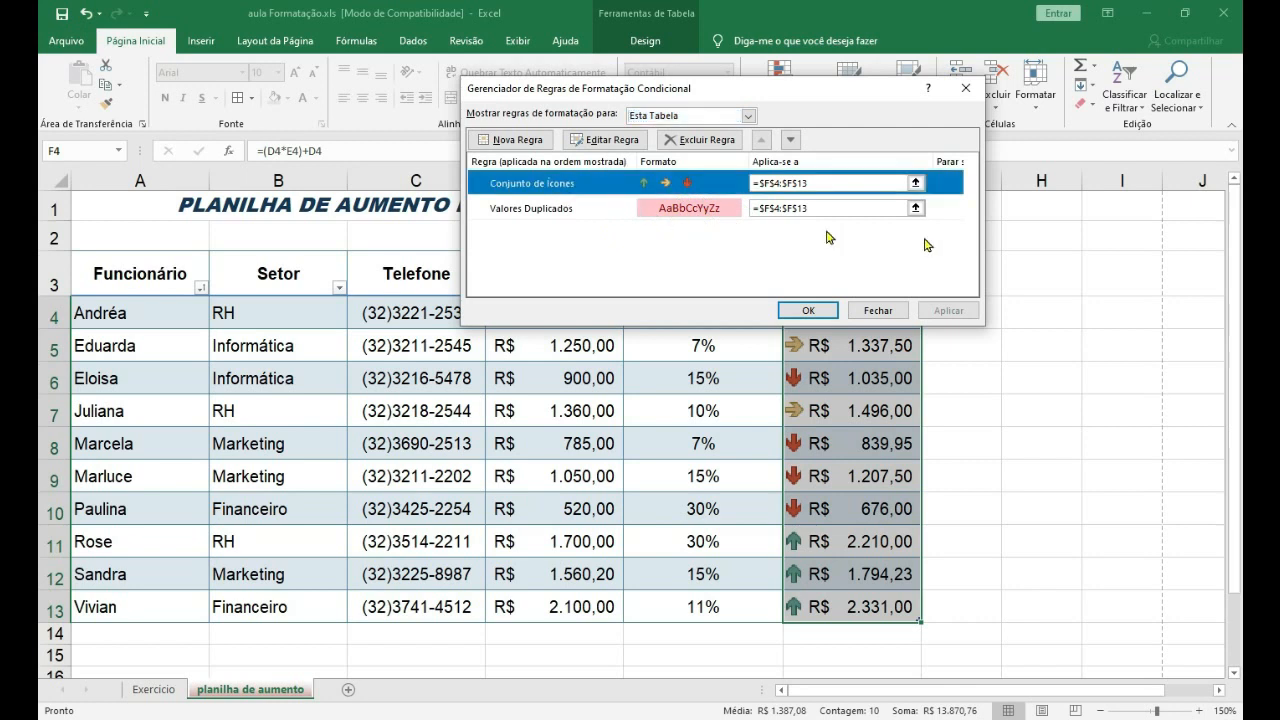
left_click(708, 142)
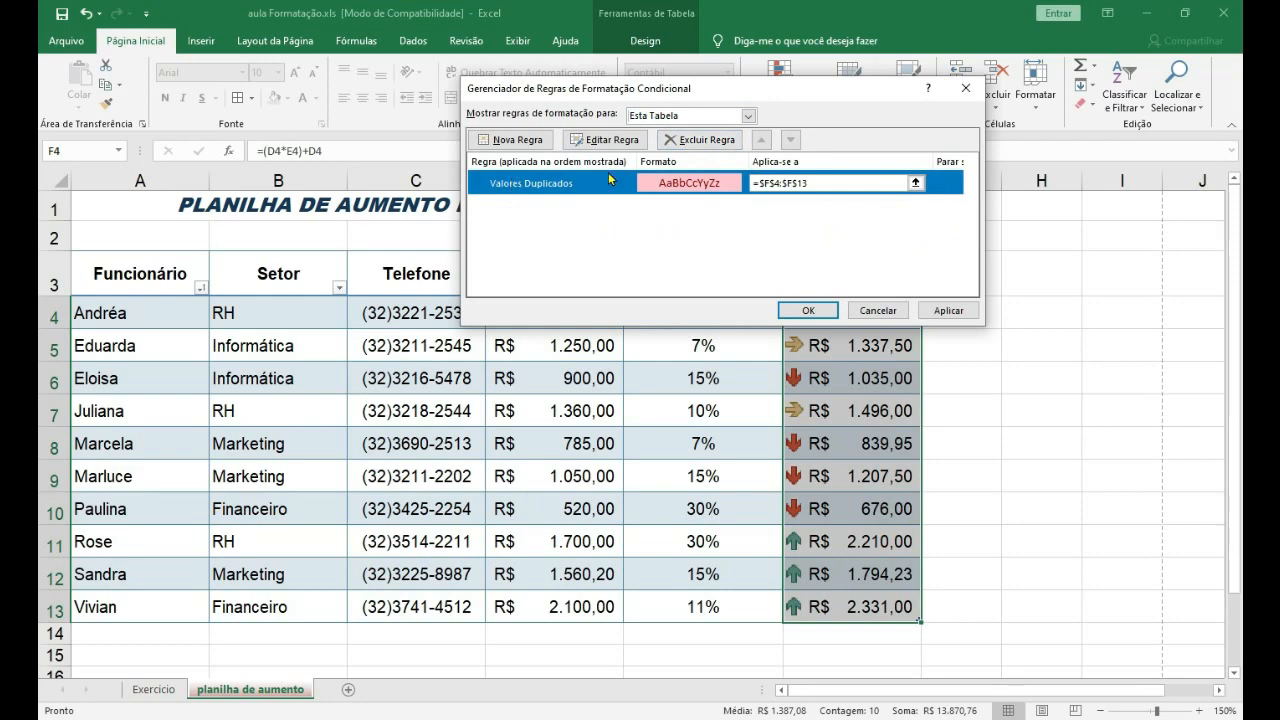
- Try to change the duplicate-values rule to format only cells that contain a value in a range, and discard all rule changes
left_click(607, 142)
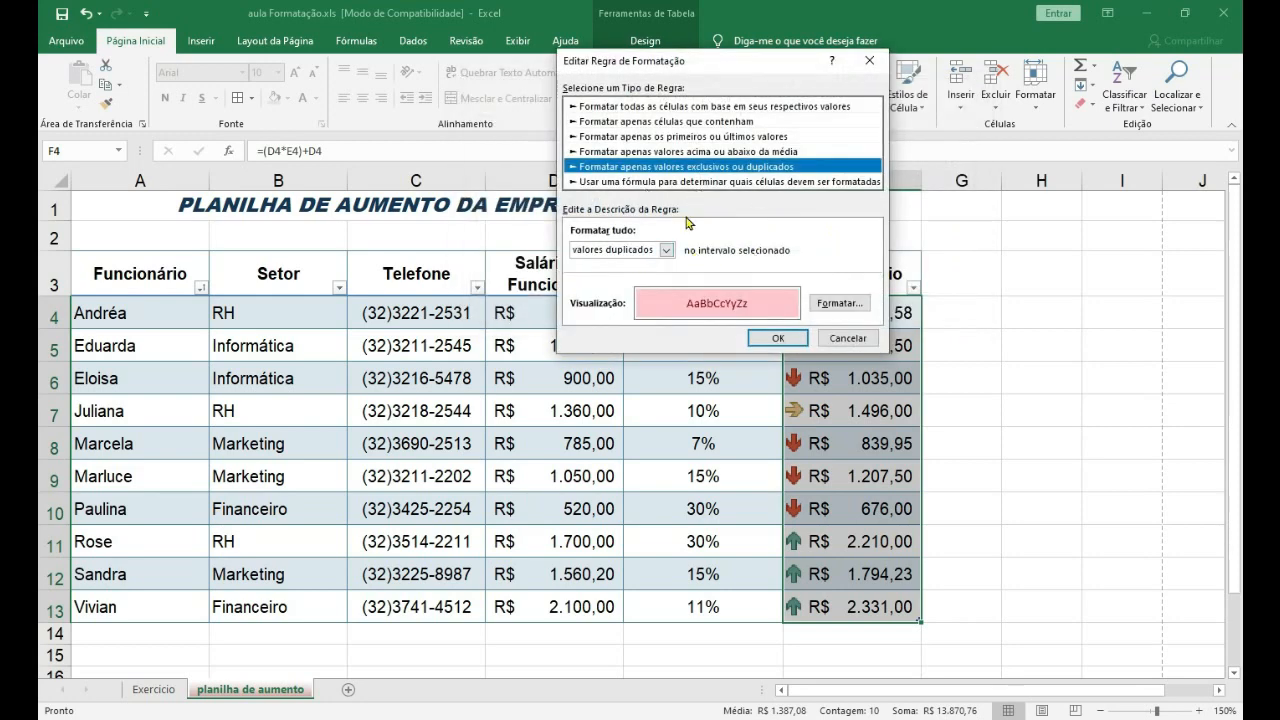
left_click(754, 138)
left_click(696, 121)
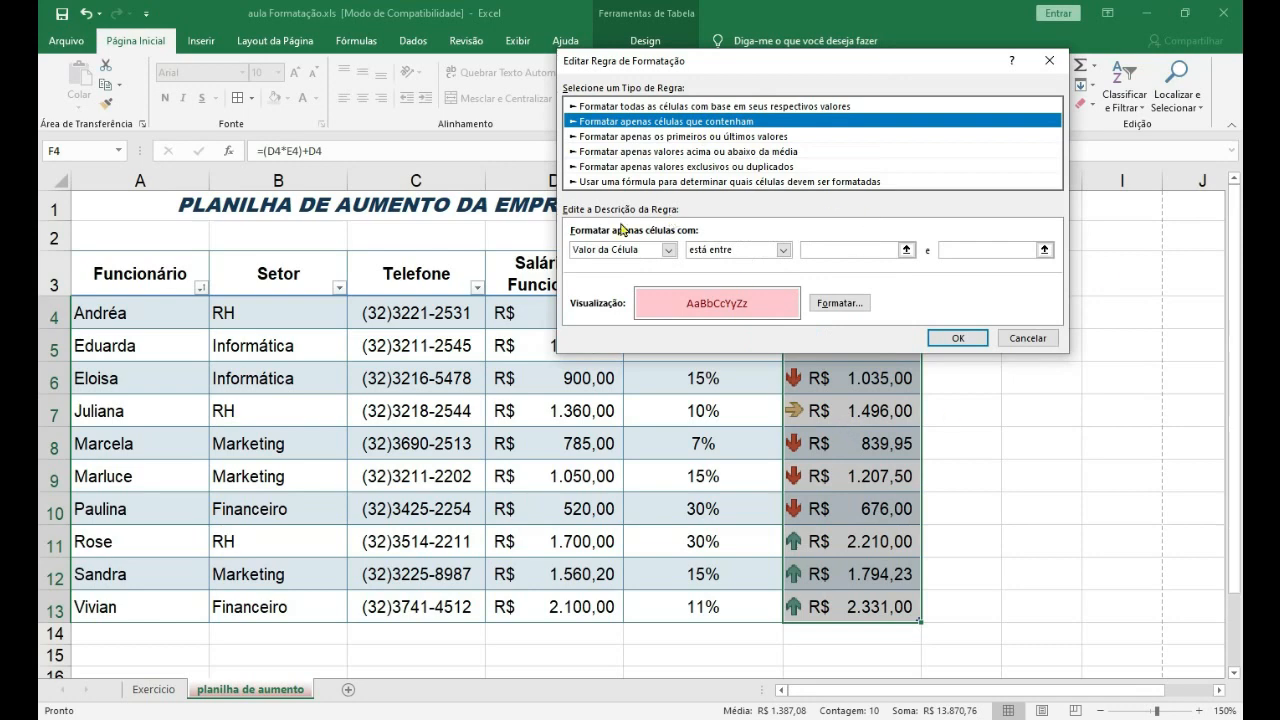
left_click(978, 342)
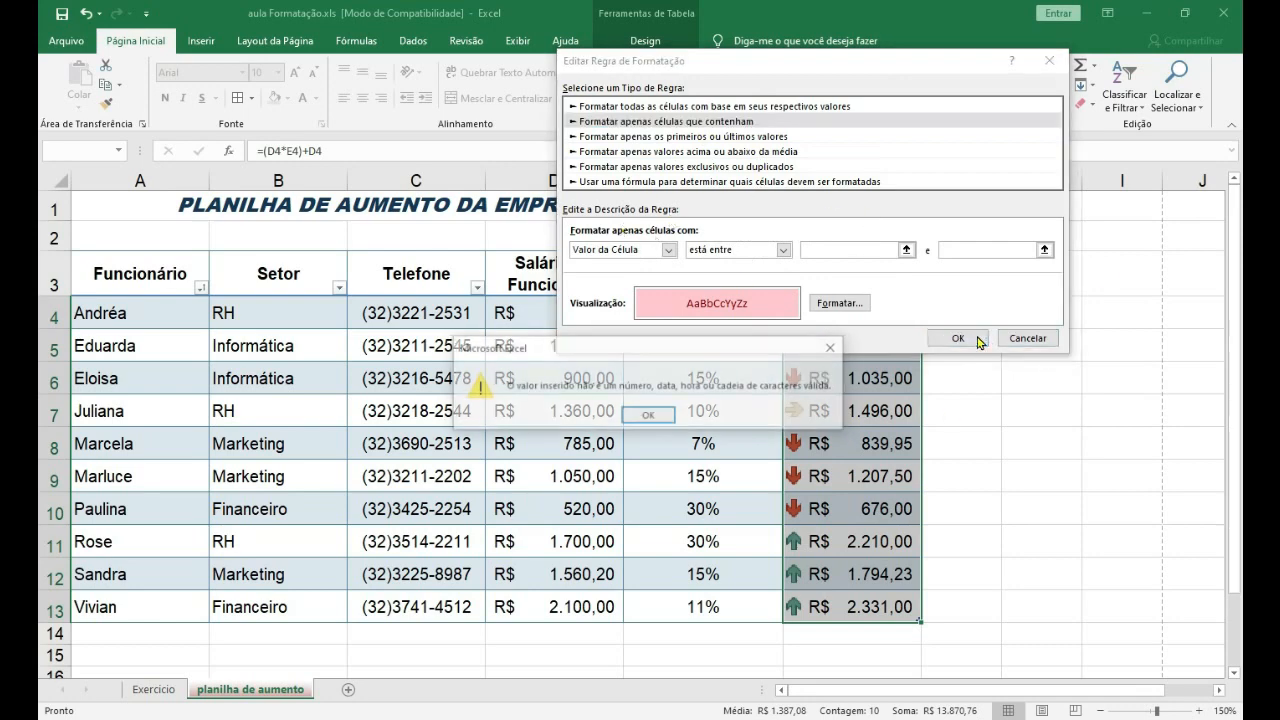
left_click(678, 418)
left_click(1040, 340)
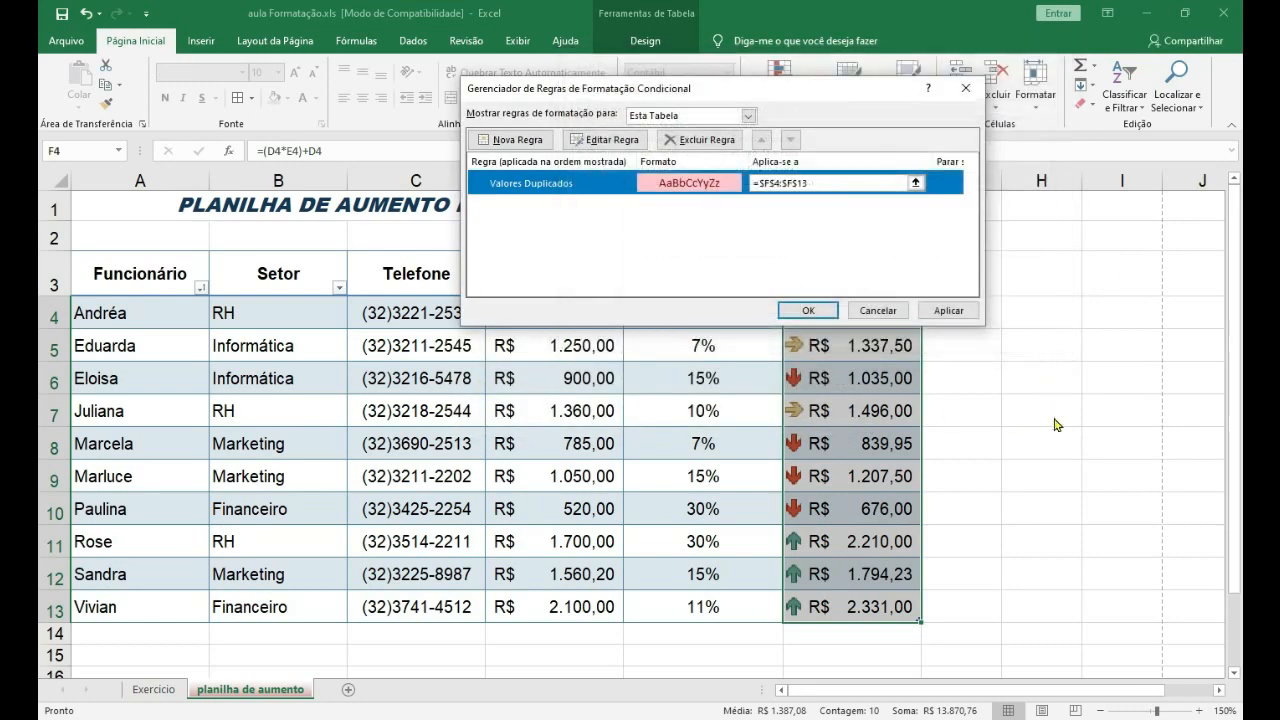
left_click(879, 311)
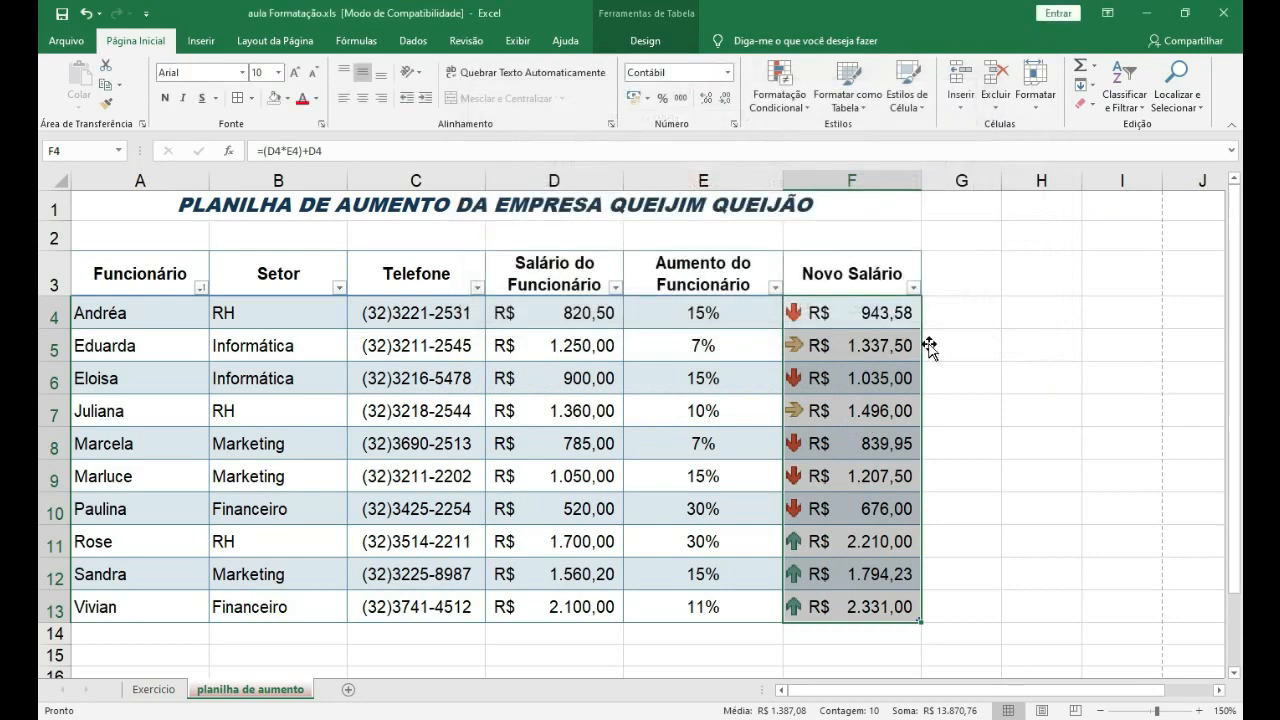
left_click(999, 377)
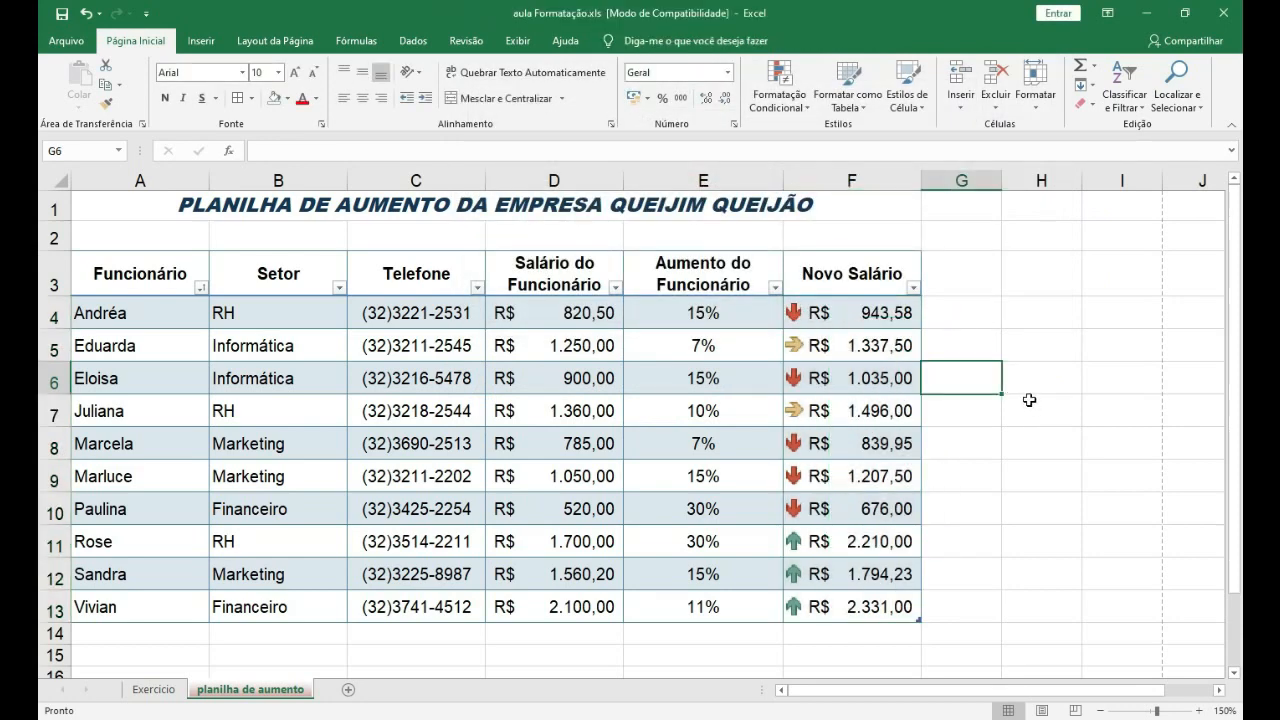